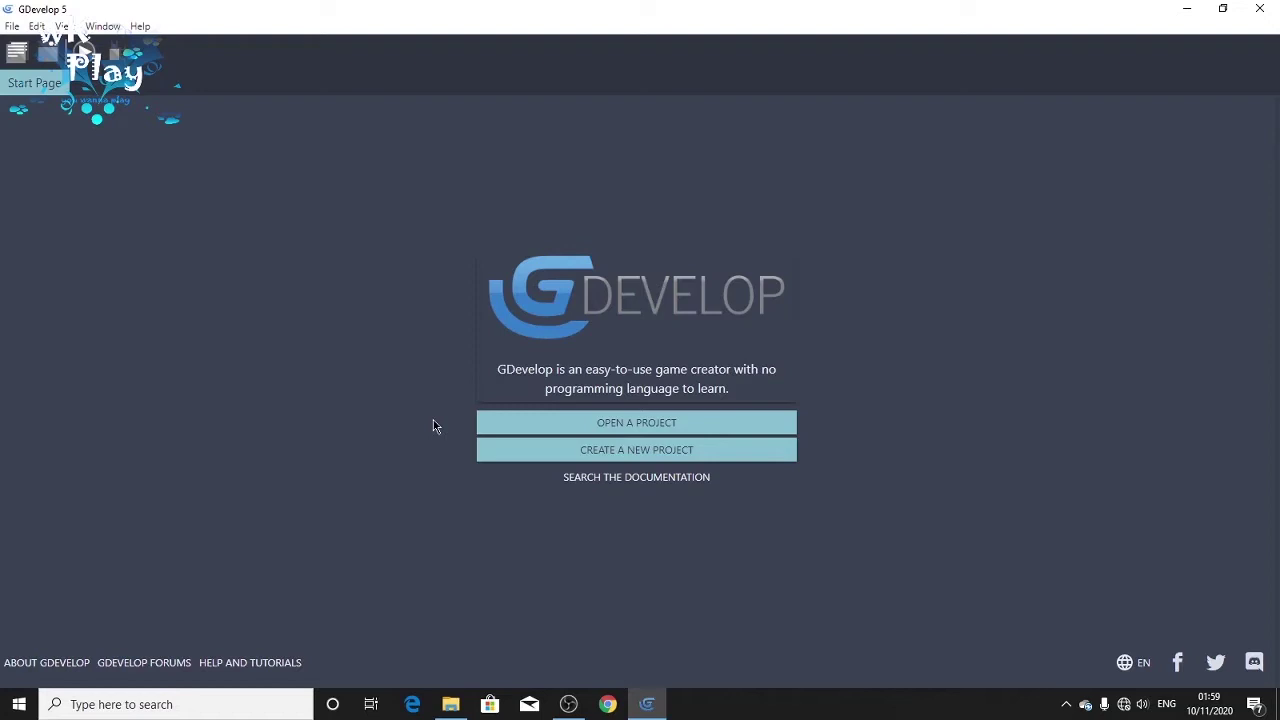
Step: Begin creating a new game project from the GDevelop Start Page
click(612, 450)
Step: Create an empty game project, add a scene, and open New scene for editing
click(429, 578)
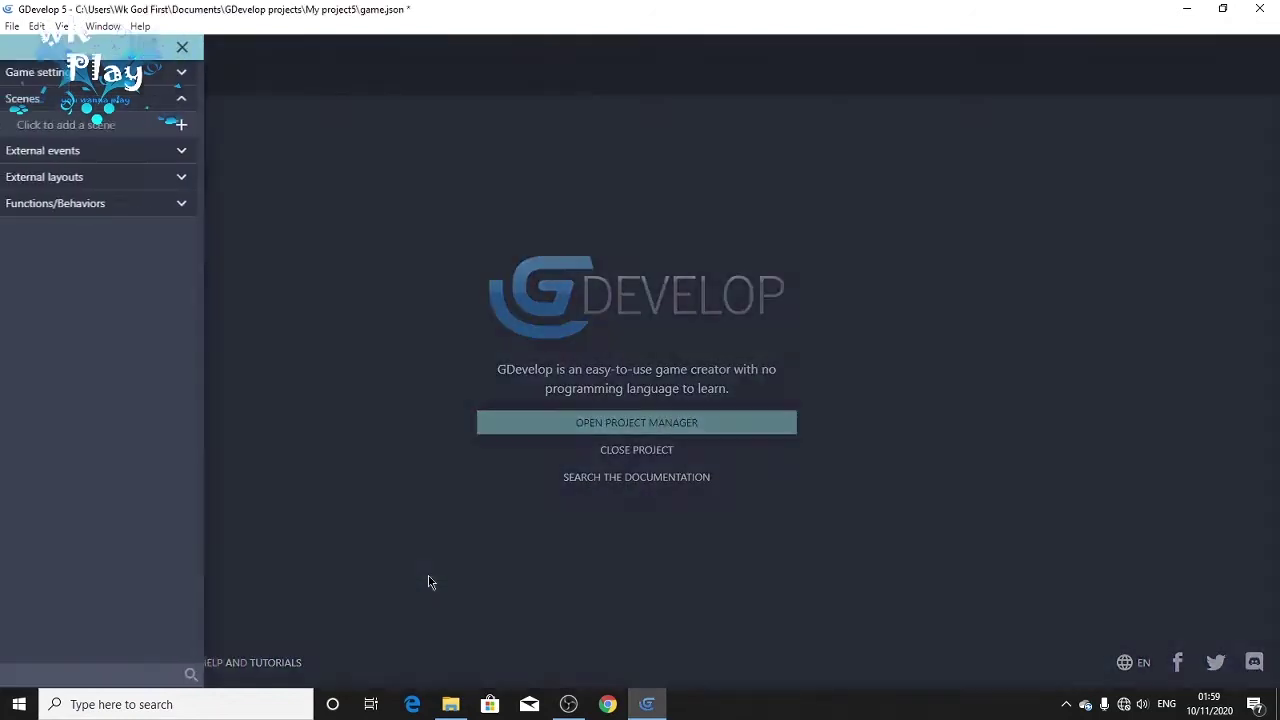
click(233, 124)
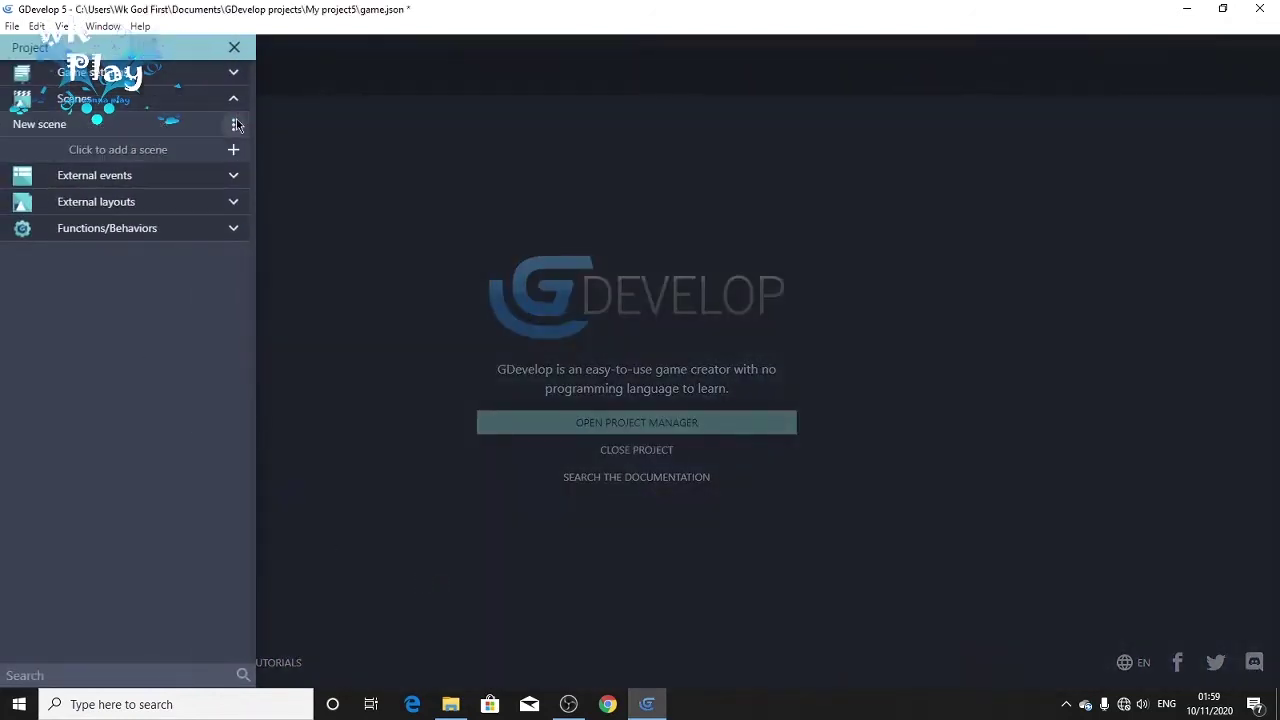
click(186, 124)
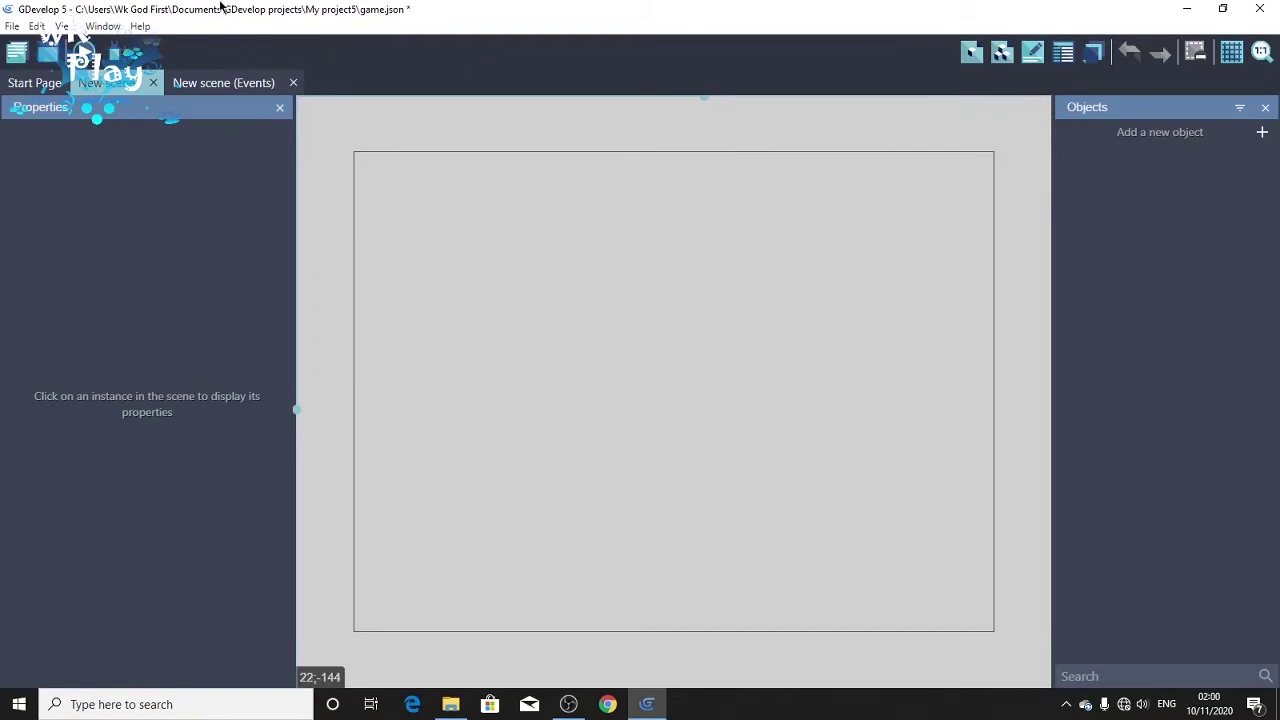
Step: Check the New scene's Events tab, then return to the scene layout
click(249, 84)
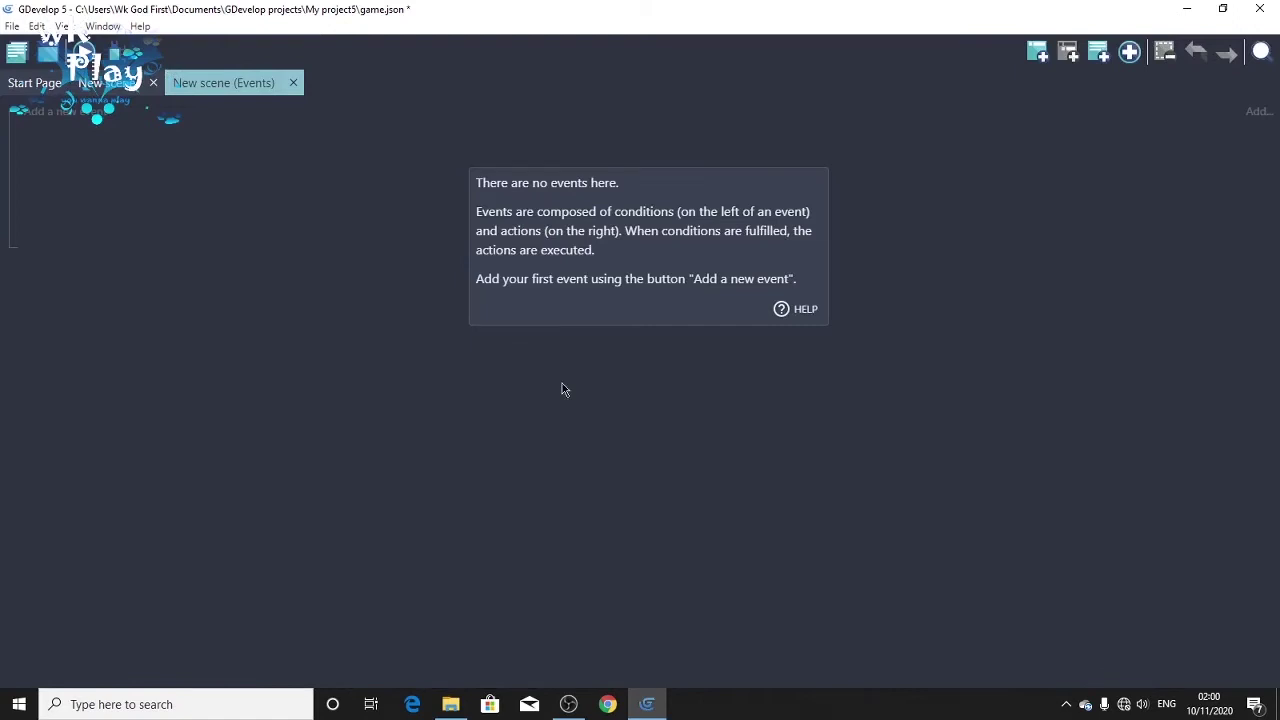
click(118, 85)
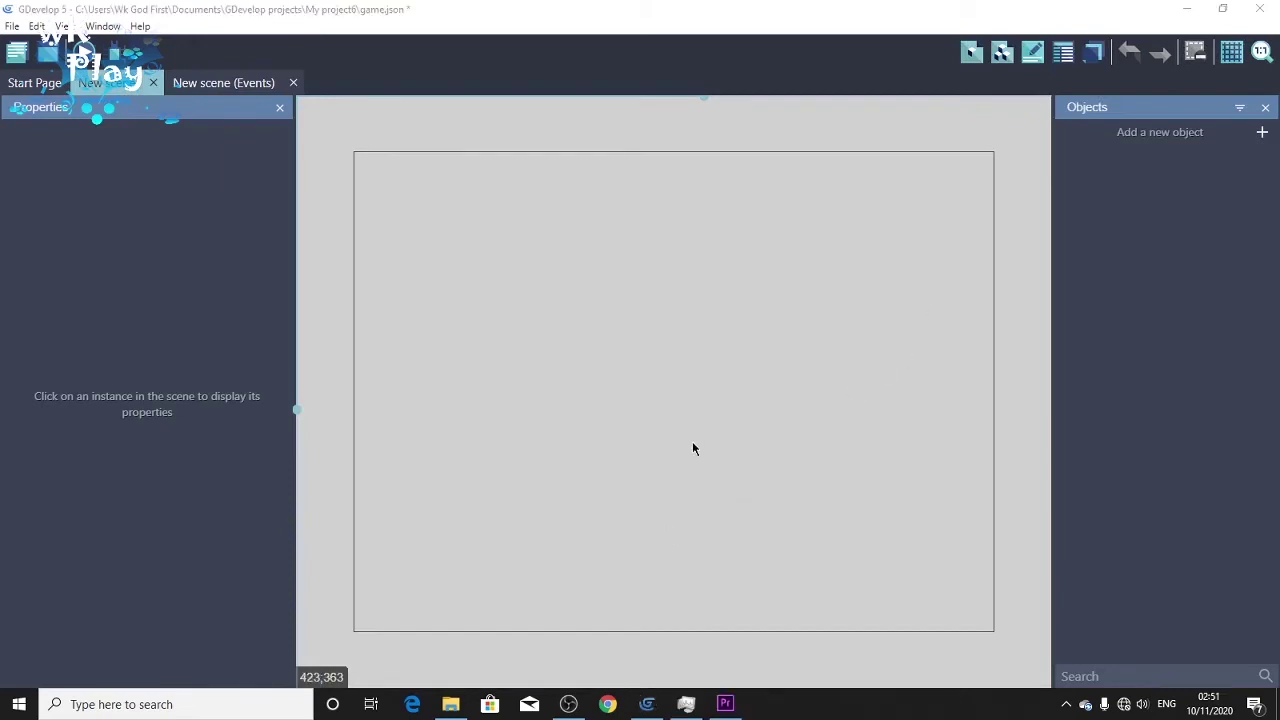
right_click(692, 441)
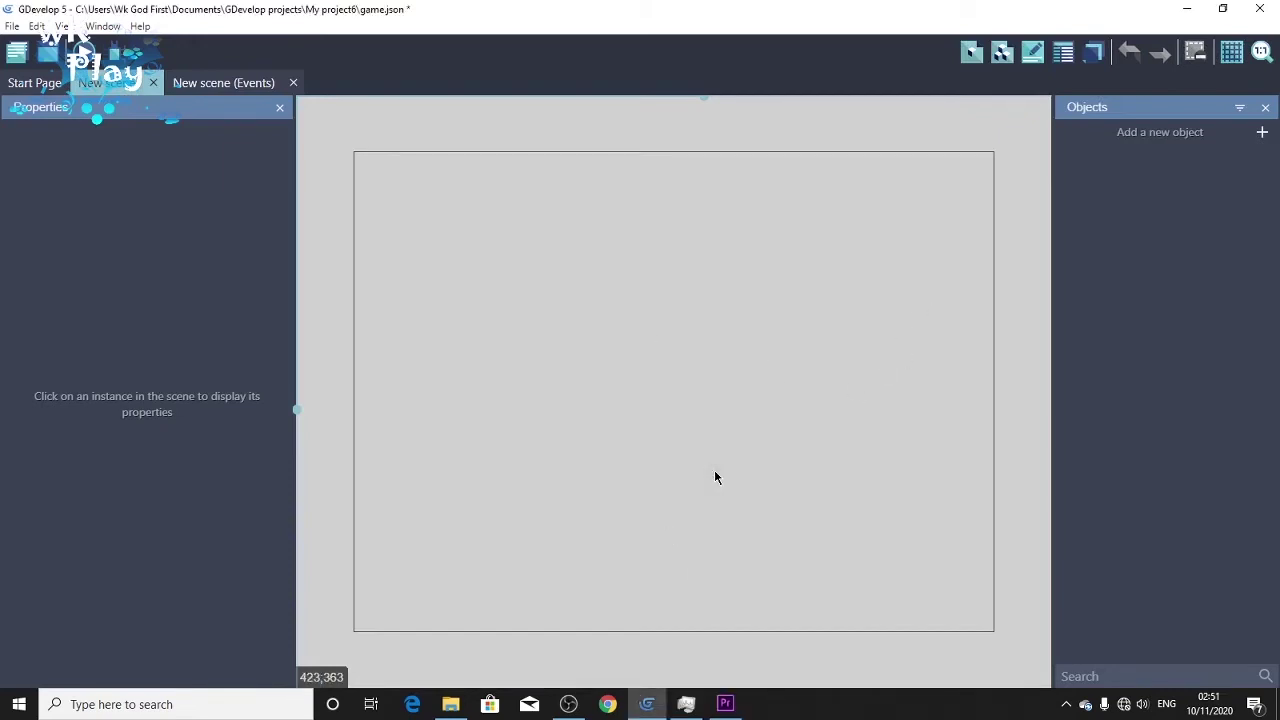
Step: Set the New scene background colour to a muted greyish pink (9E9393) in Scene properties
click(716, 476)
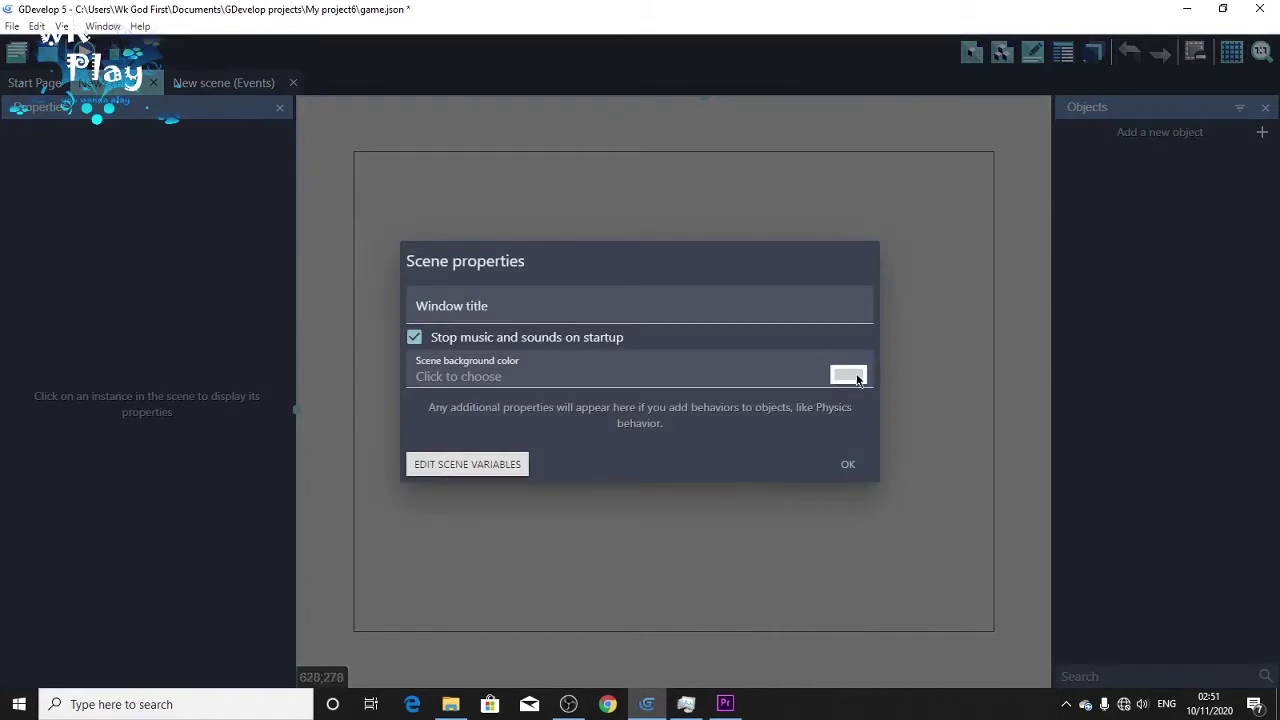
click(857, 378)
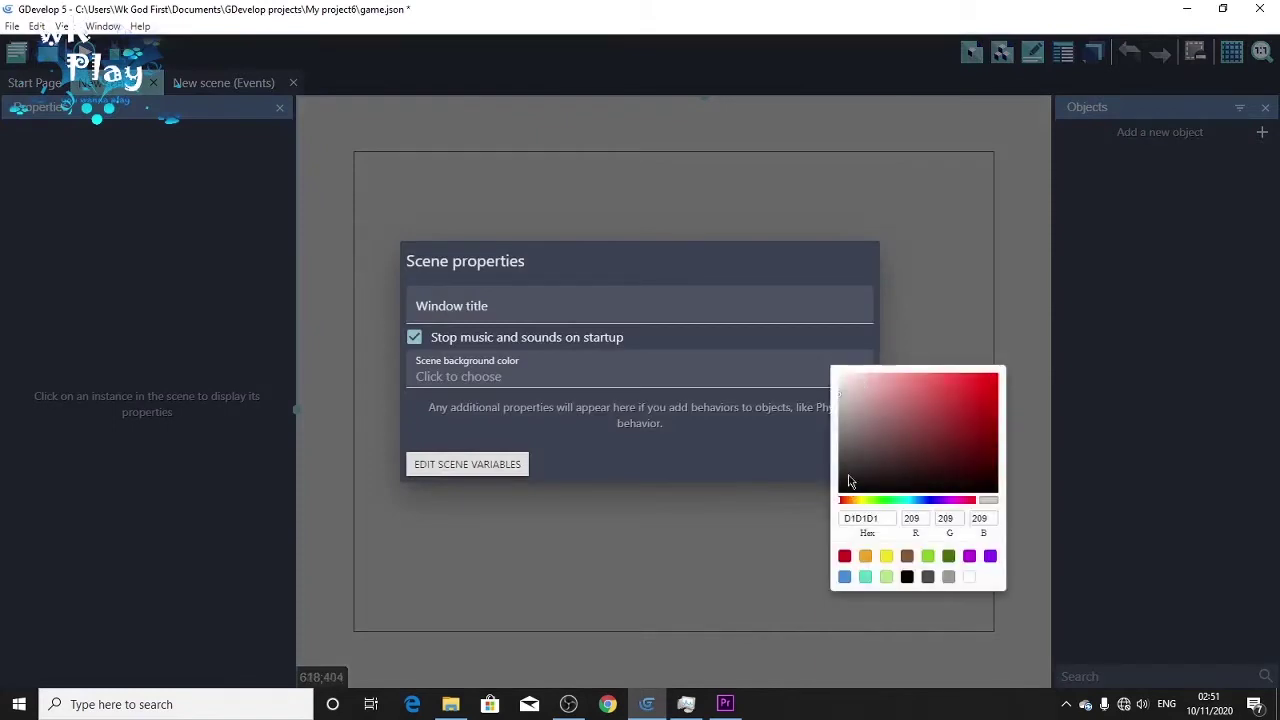
click(855, 433)
drag(849, 427, 848, 416)
click(769, 458)
click(849, 464)
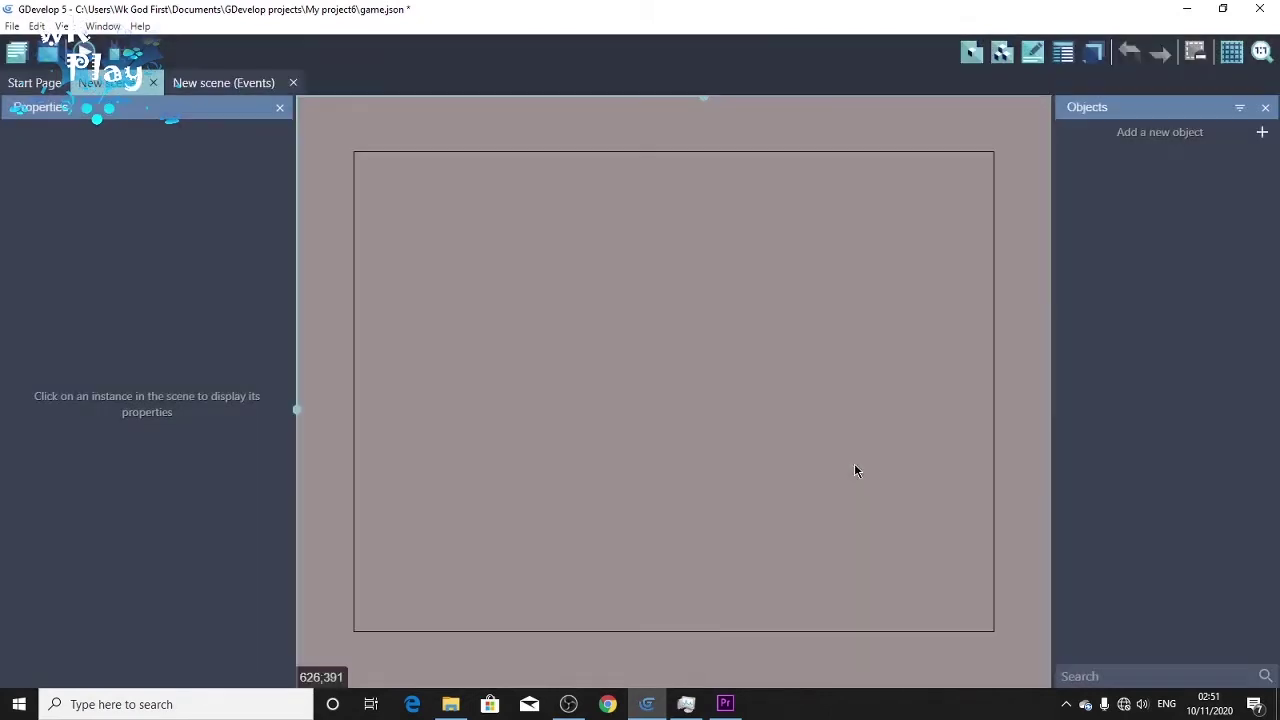
click(1262, 132)
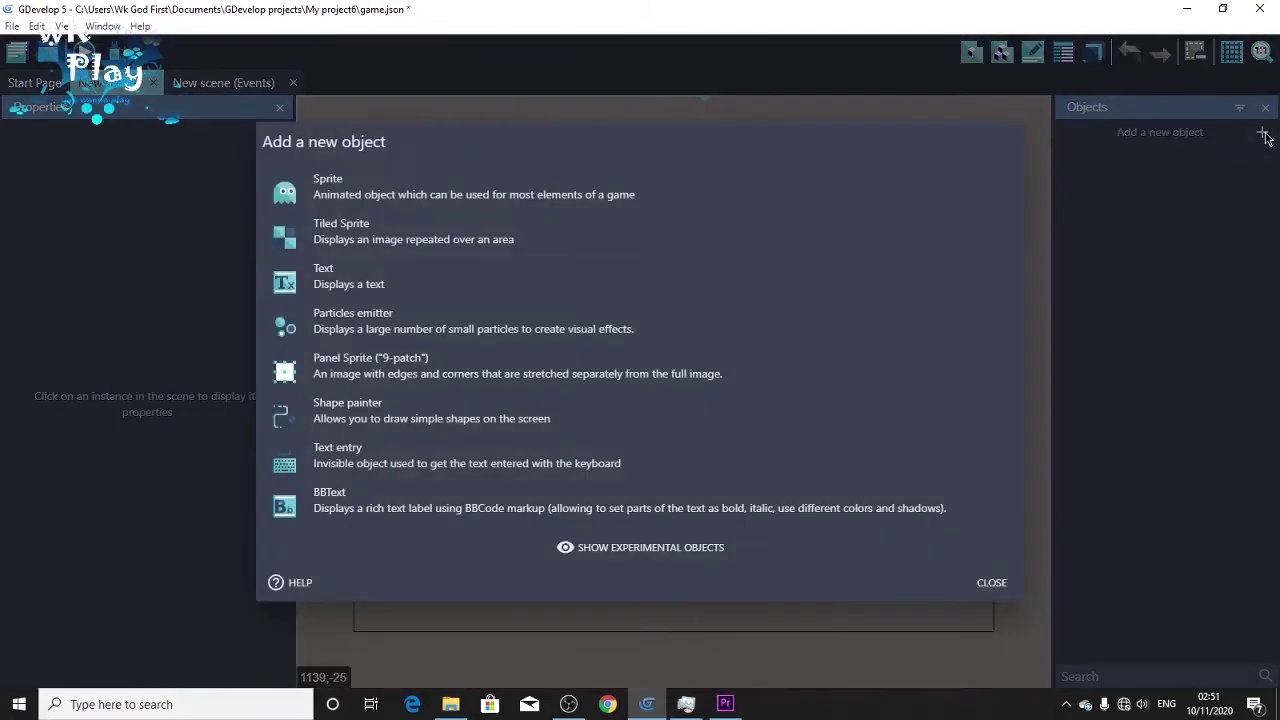
Step: Add a Tiled Sprite object named 'walls' and start drawing its image in Piskel
click(551, 247)
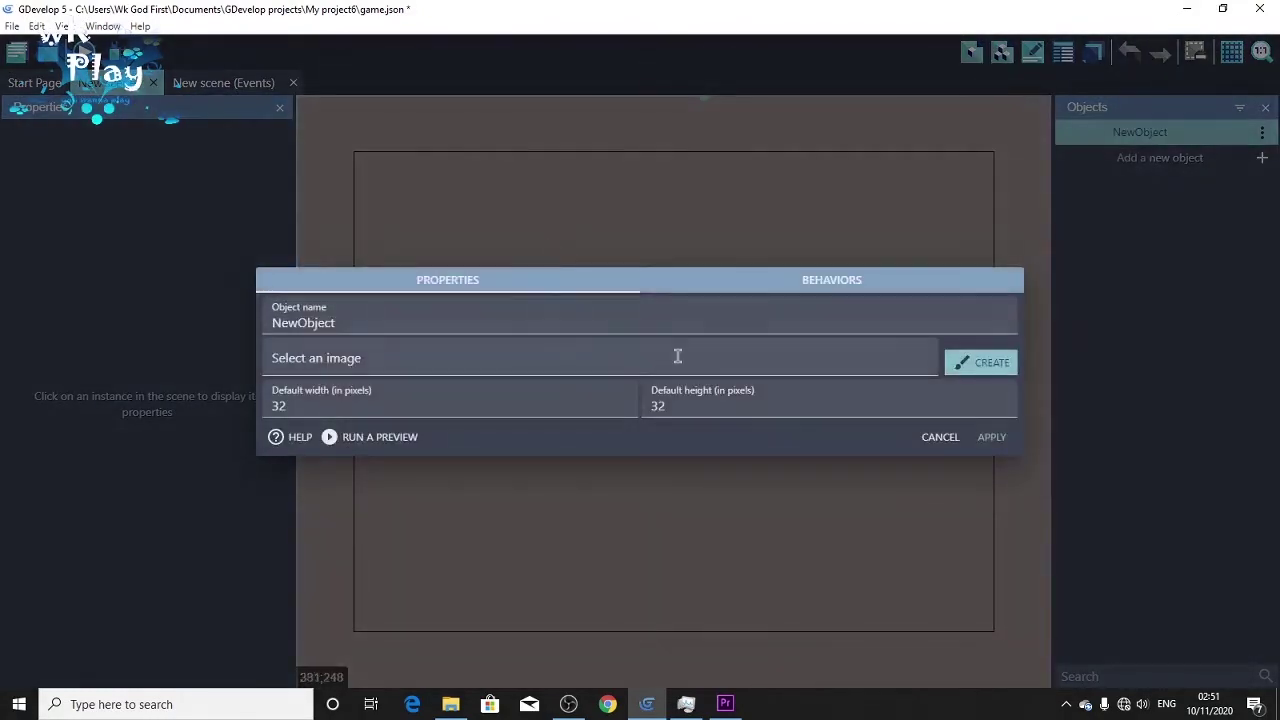
click(571, 314)
key(BackSpace)
key(BackSpace)
key(BackSpace)
key(BackSpace)
key(BackSpace)
key(BackSpace)
key(BackSpace)
key(BackSpace)
key(BackSpace)
text(w)
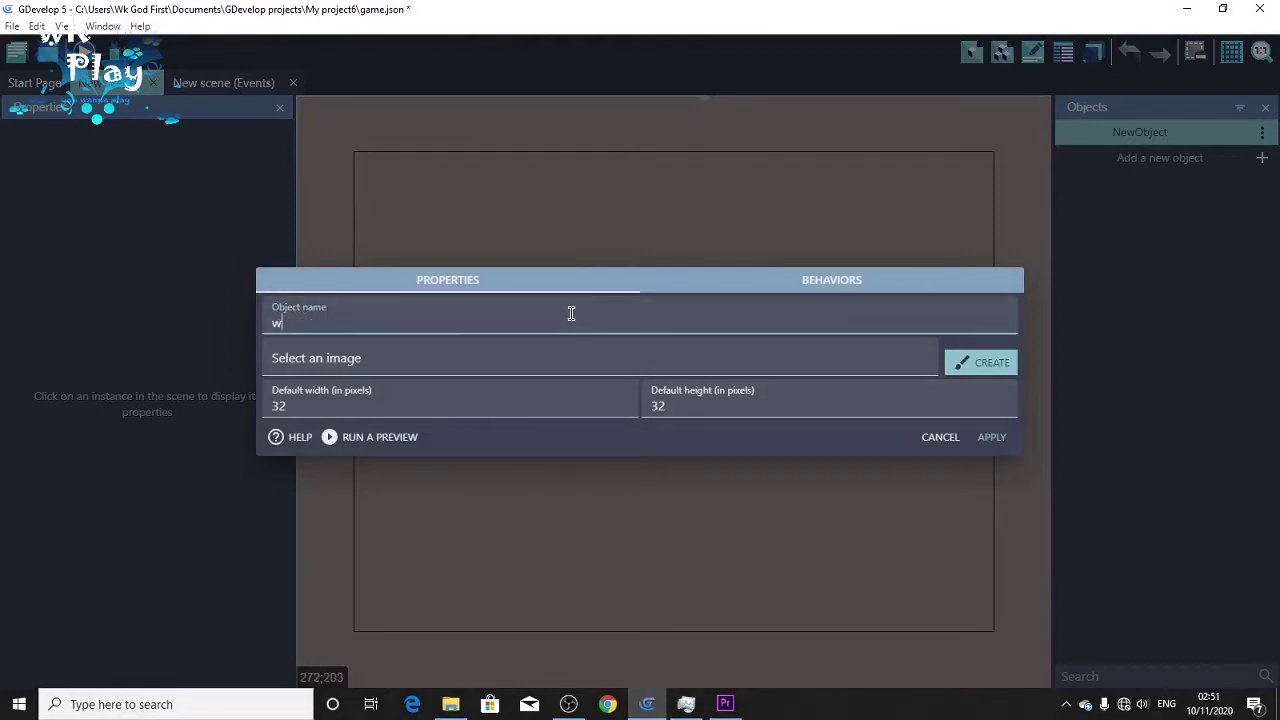
text(alls)
click(986, 367)
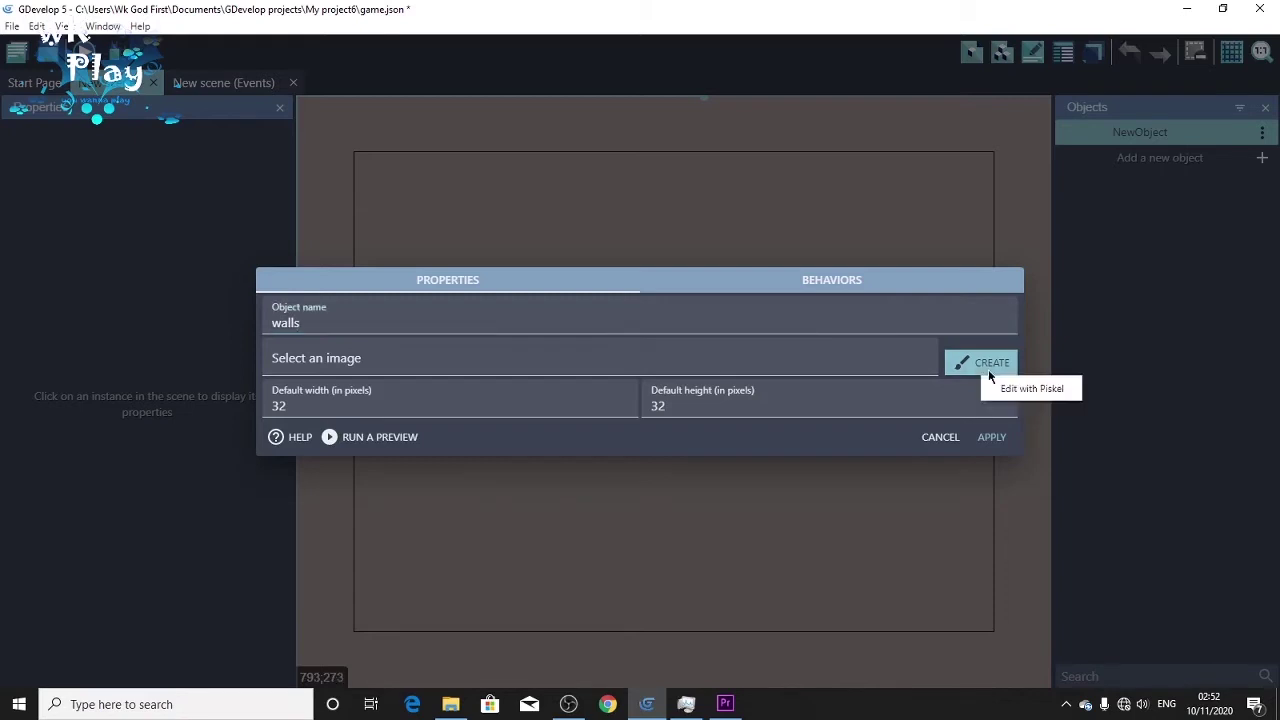
click(1030, 389)
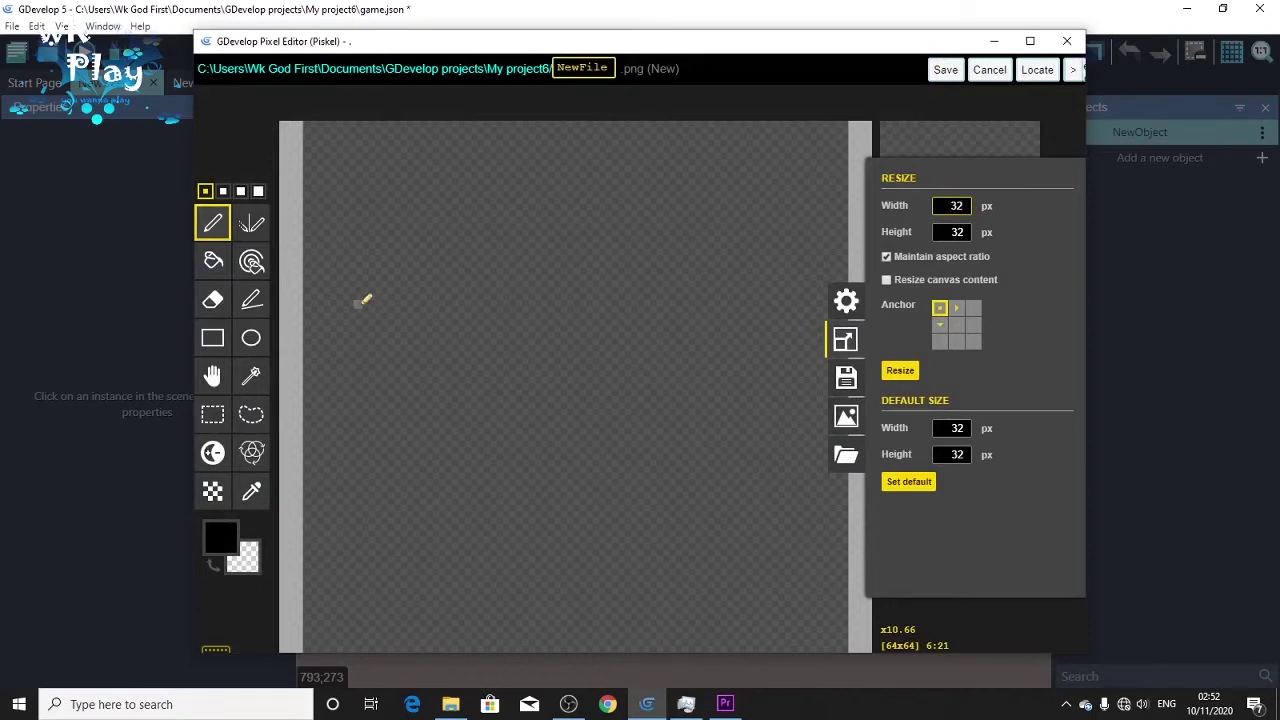
Step: Fill the 32×32 canvas with bright cyan using the paint bucket
click(213, 261)
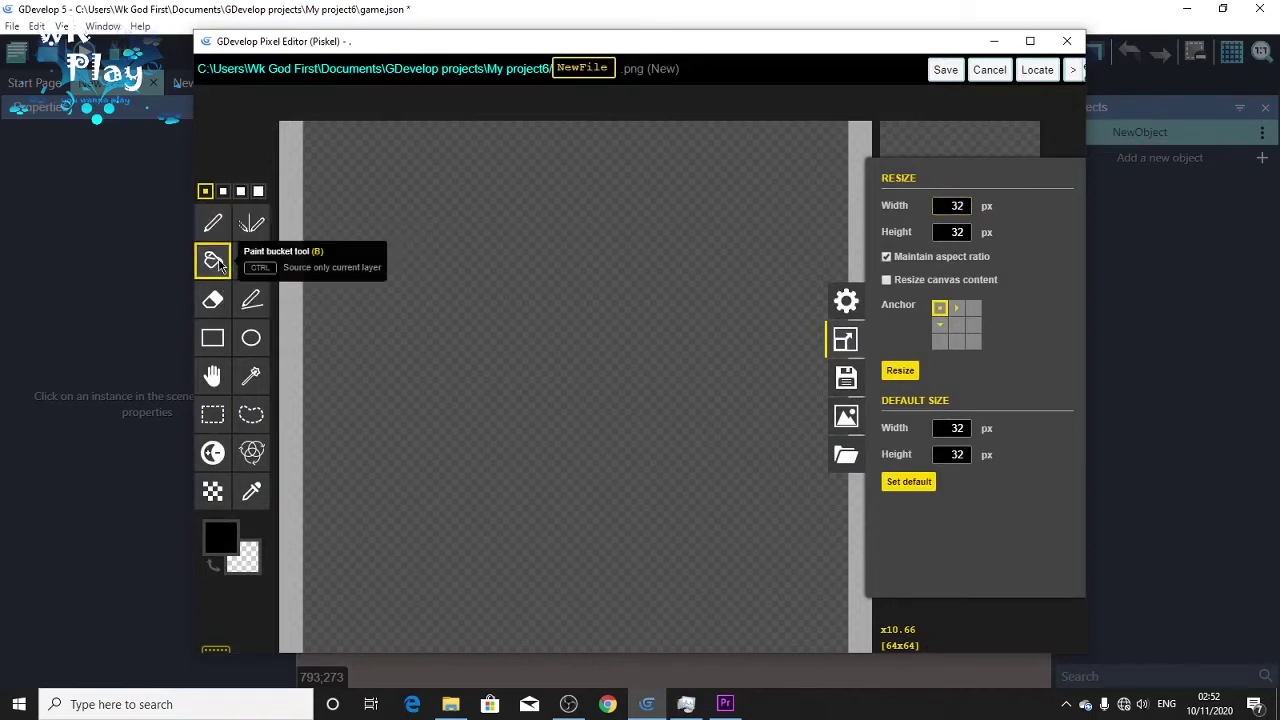
click(221, 538)
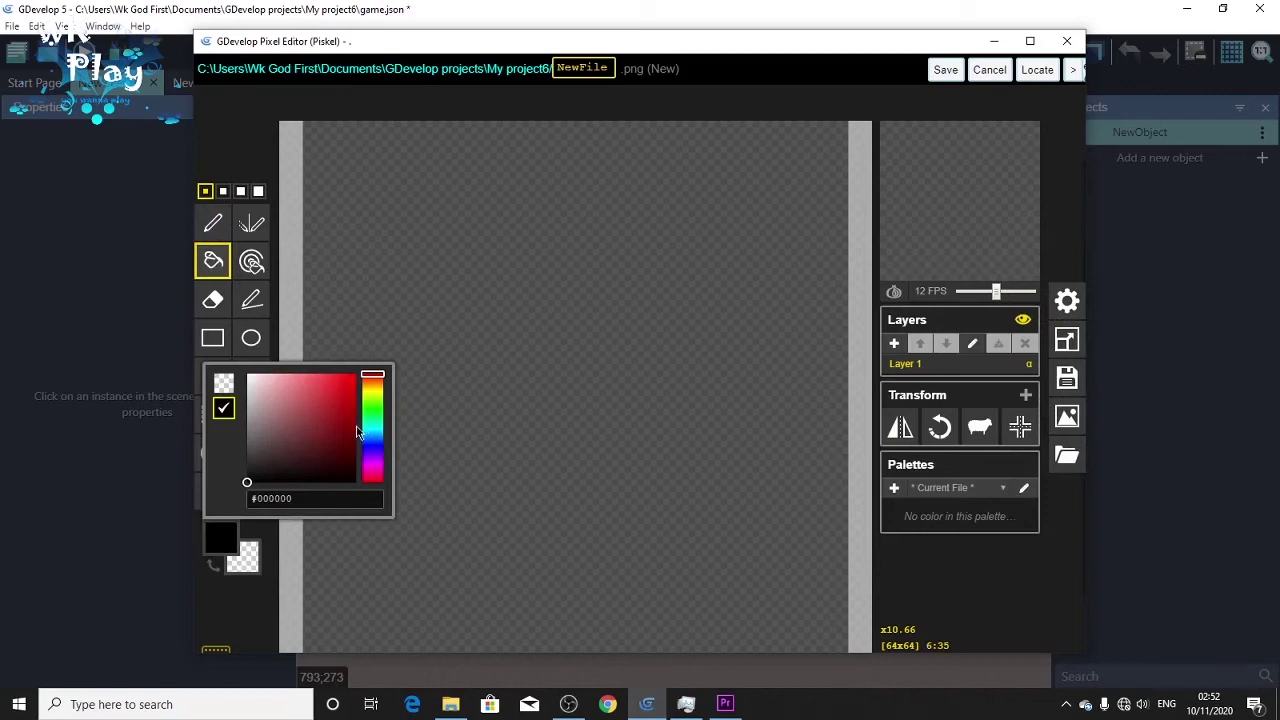
mouse_move(374, 434)
mouse_down()
mouse_move(329, 428)
mouse_move(374, 314)
mouse_up()
click(375, 314)
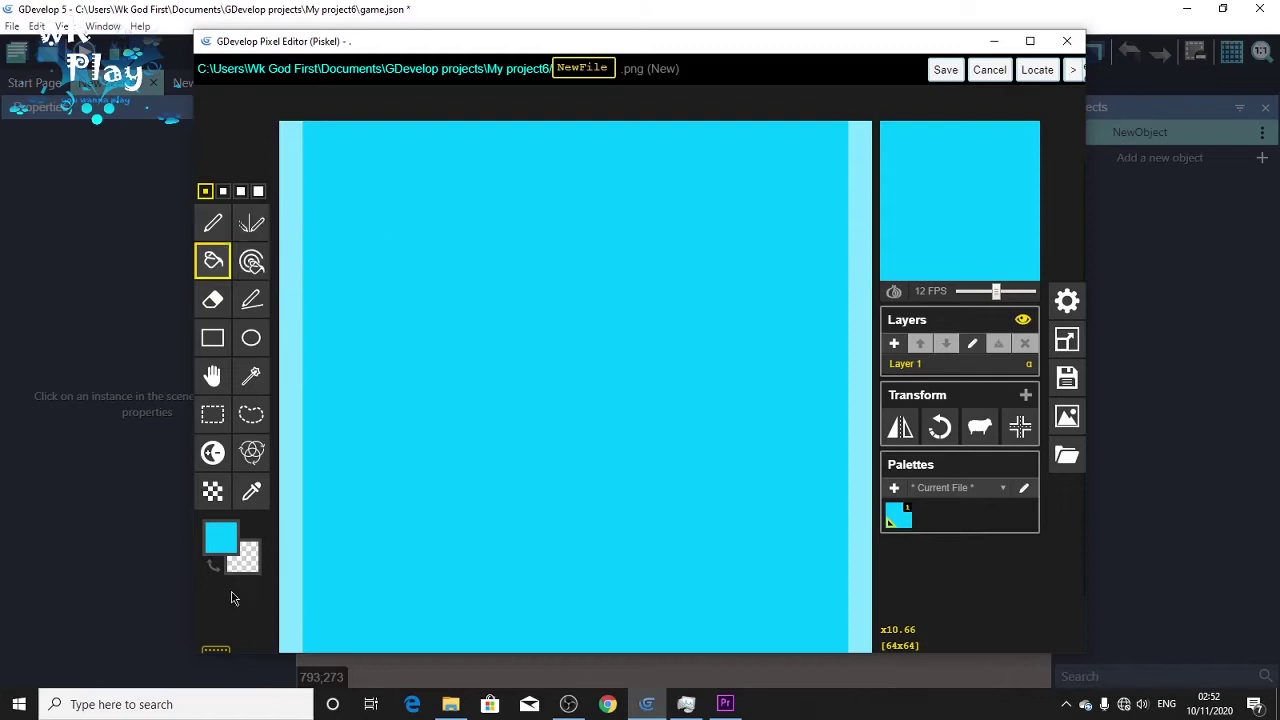
click(222, 540)
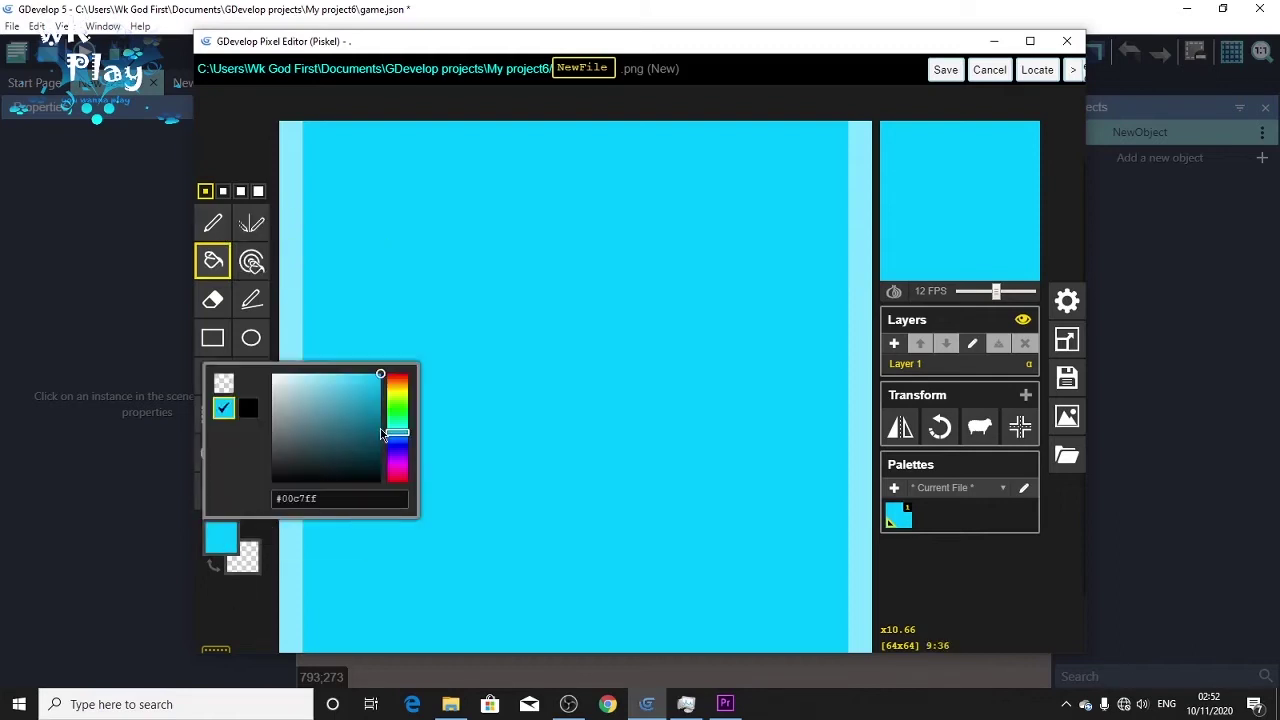
click(380, 422)
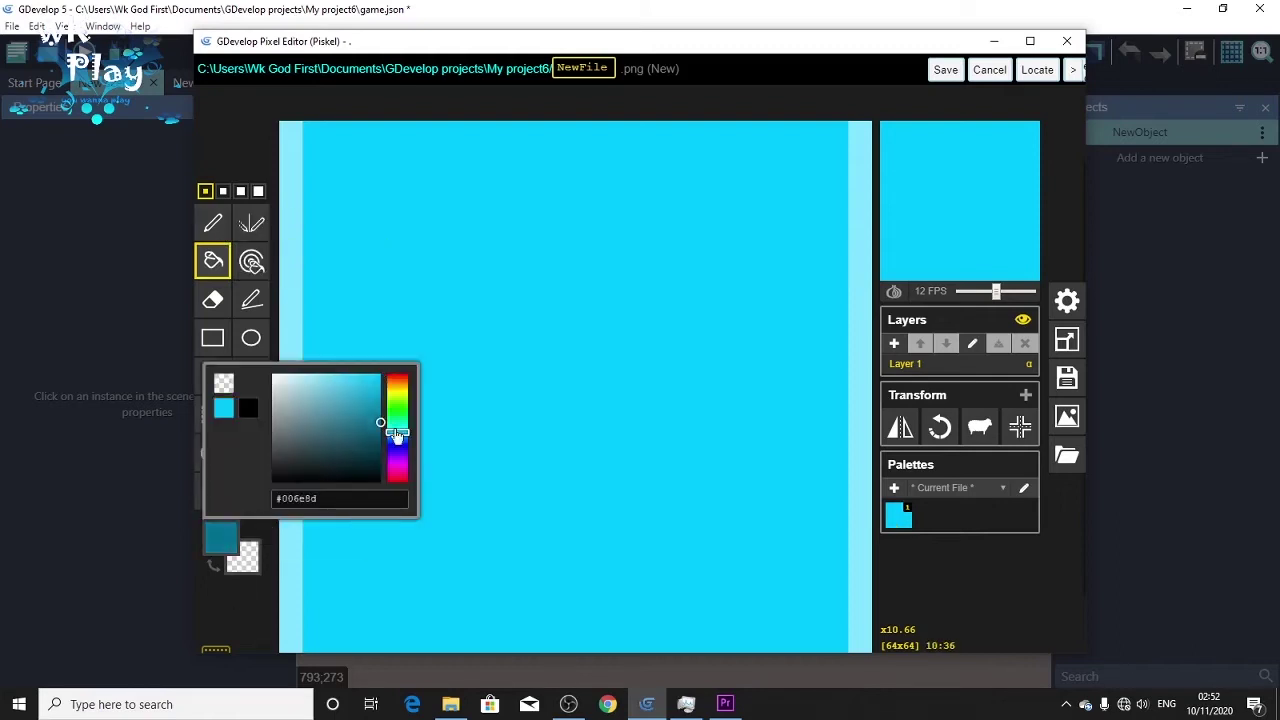
click(382, 373)
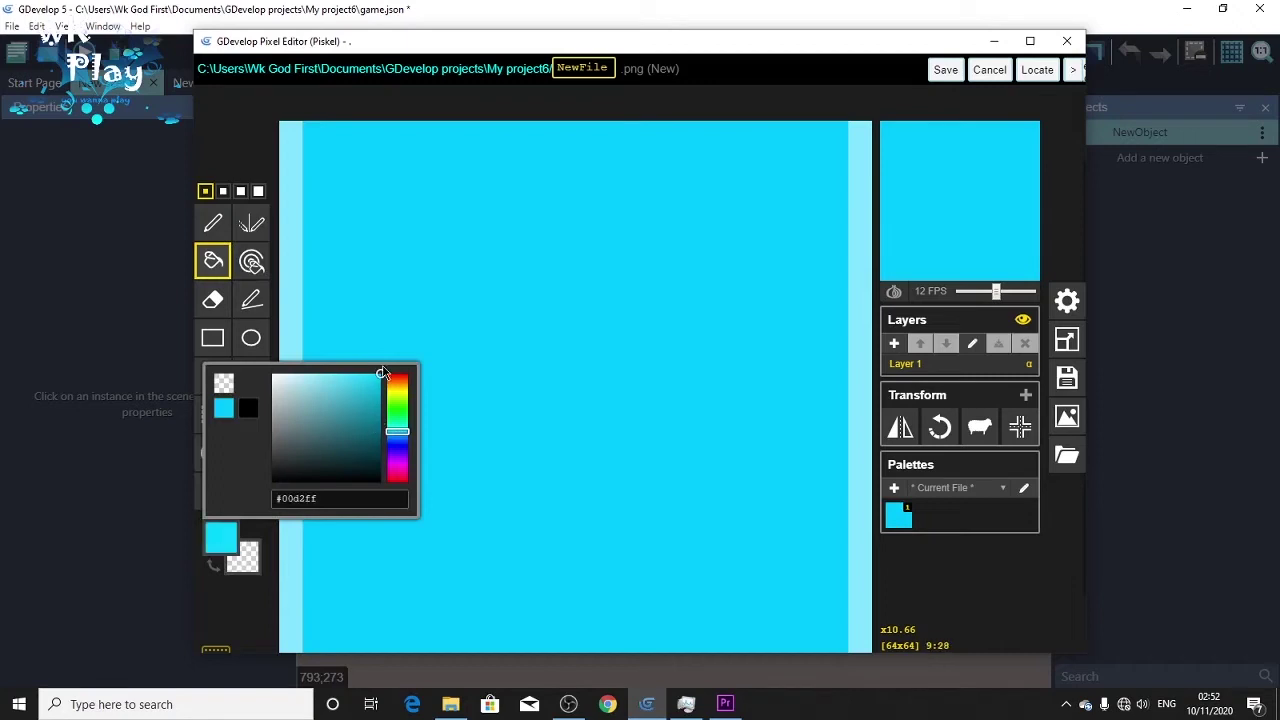
click(400, 443)
drag(400, 446, 400, 437)
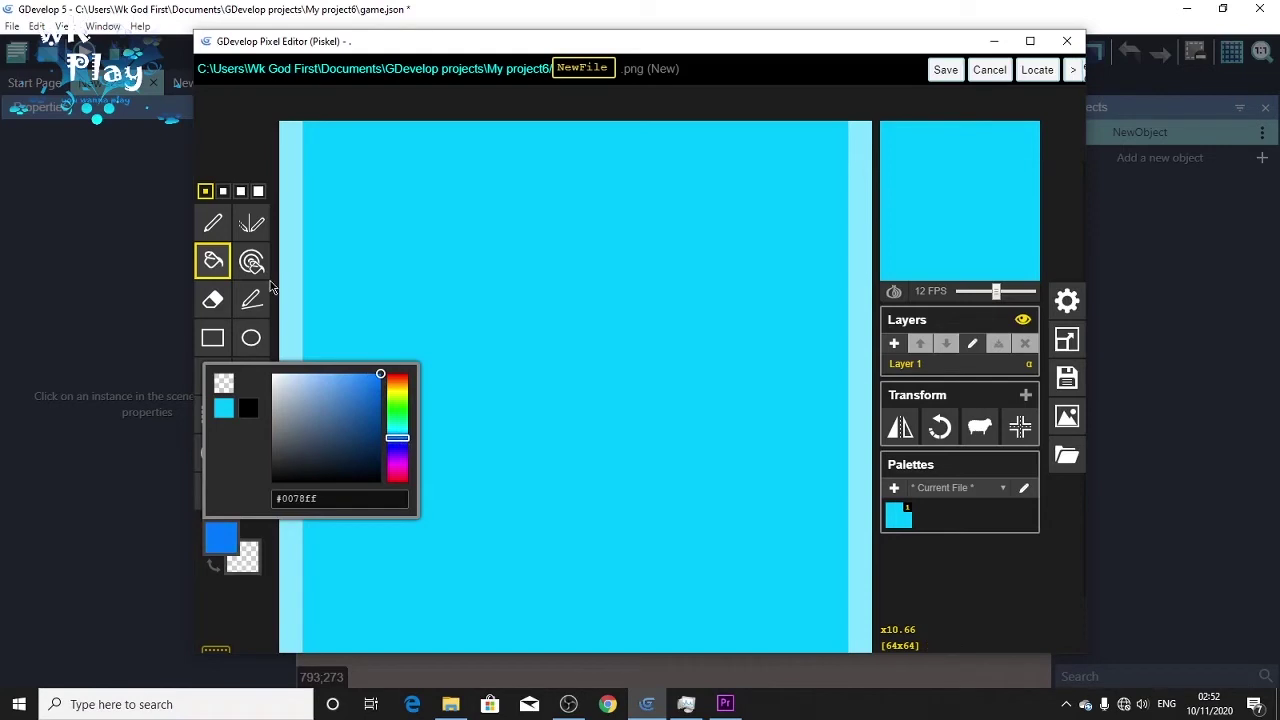
click(257, 611)
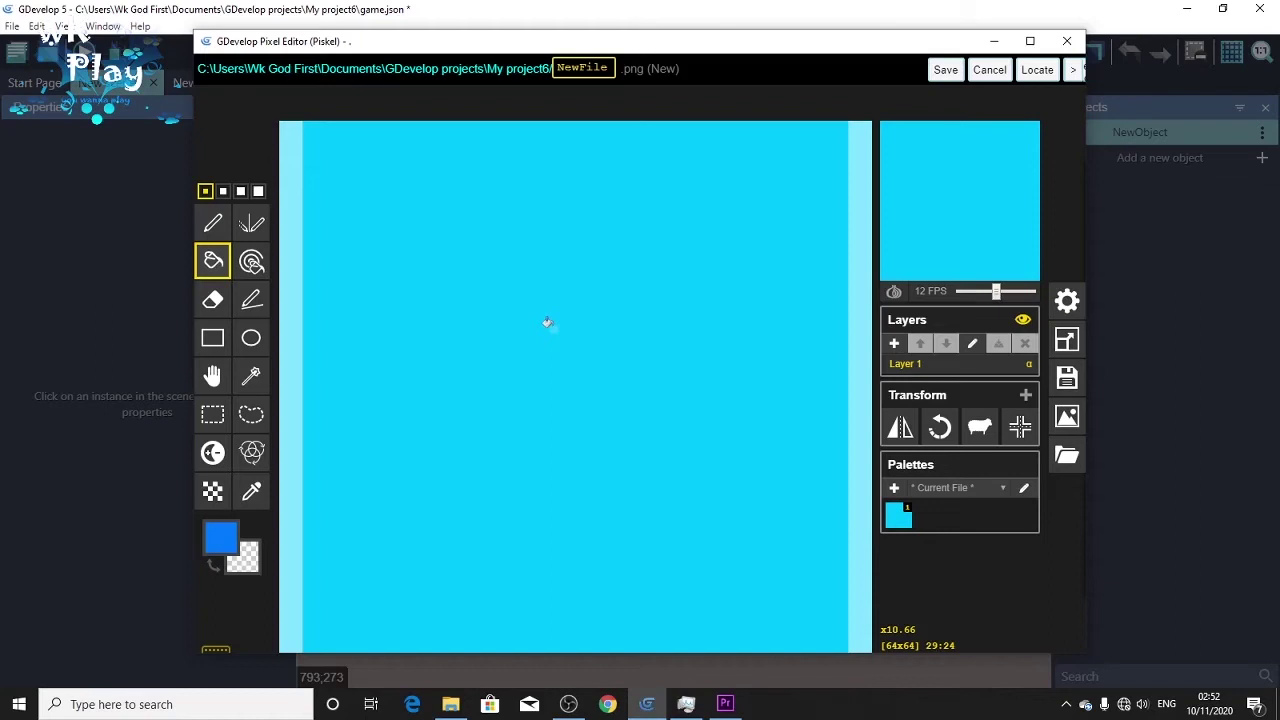
Step: Draw bright green grass strokes across the canvas with the pen and save the image
click(213, 222)
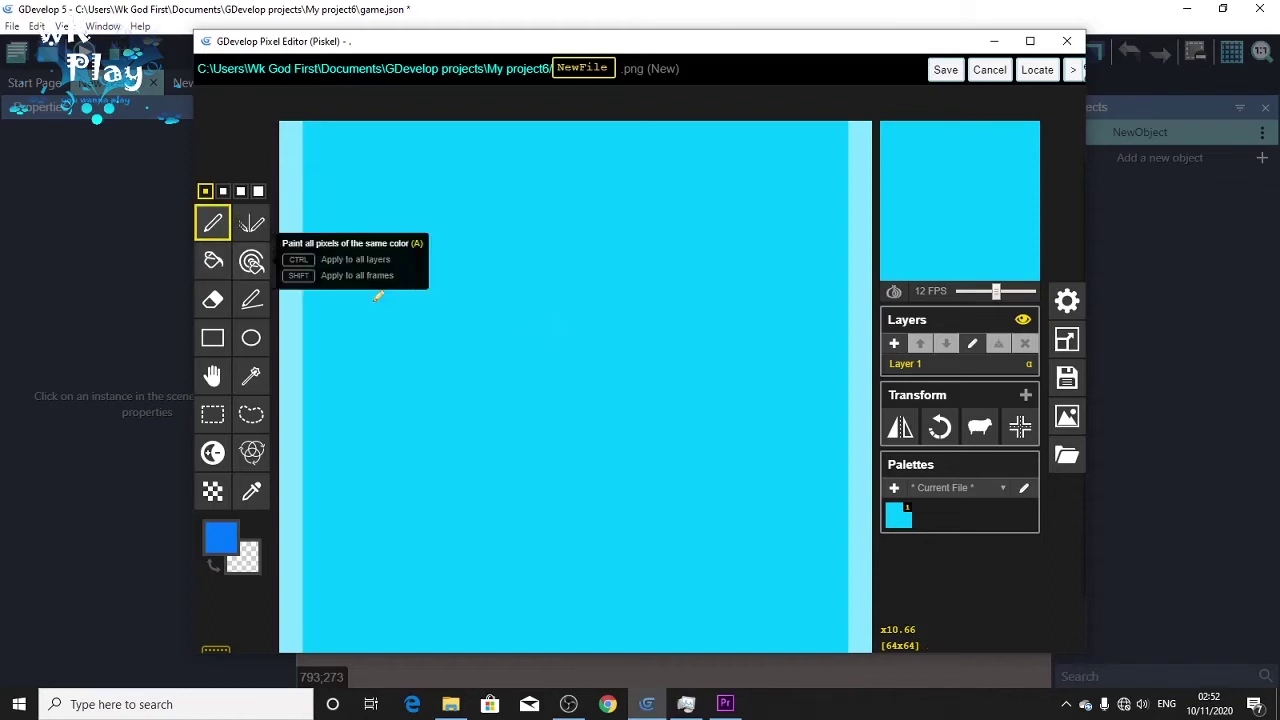
click(221, 538)
click(397, 401)
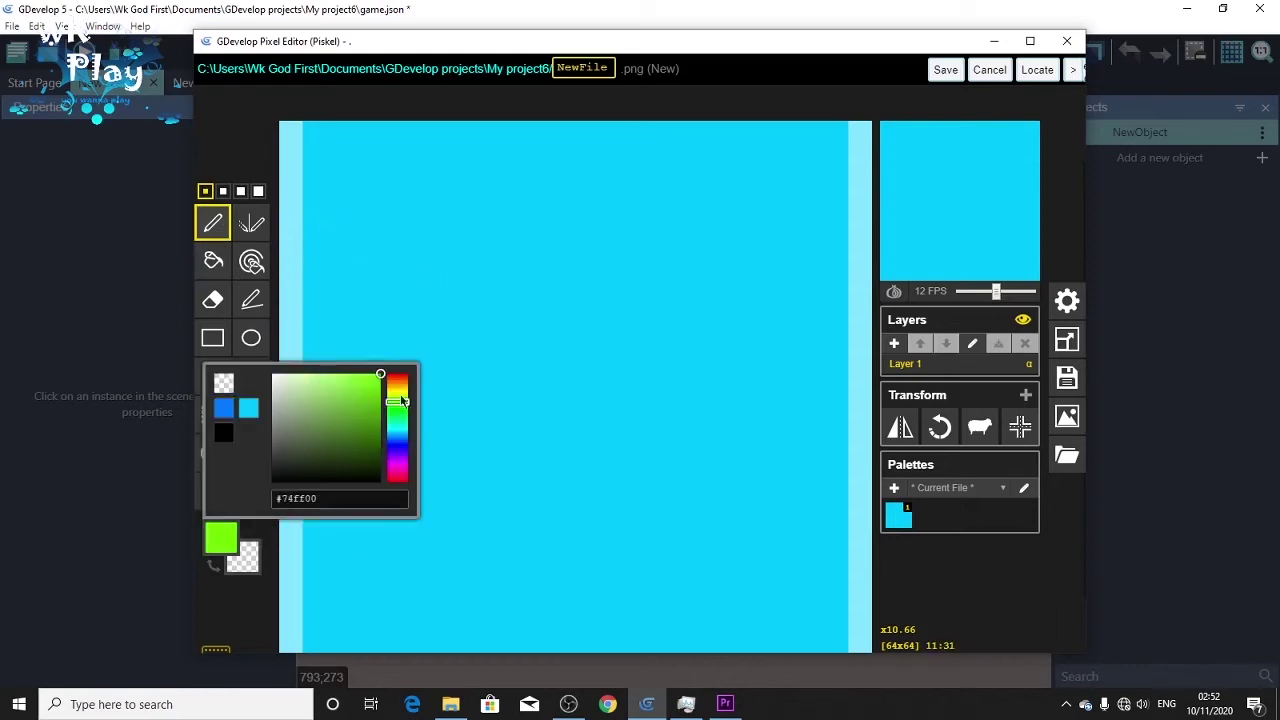
drag(340, 210, 401, 176)
drag(400, 302, 488, 268)
drag(612, 210, 700, 175)
drag(508, 210, 590, 210)
drag(748, 238, 795, 148)
drag(808, 278, 785, 380)
drag(490, 372, 460, 550)
mouse_move(366, 498)
mouse_down()
mouse_move(376, 598)
mouse_move(358, 612)
mouse_up()
drag(440, 620, 505, 585)
drag(585, 600, 642, 558)
drag(705, 600, 795, 585)
drag(812, 440, 748, 470)
drag(620, 520, 690, 432)
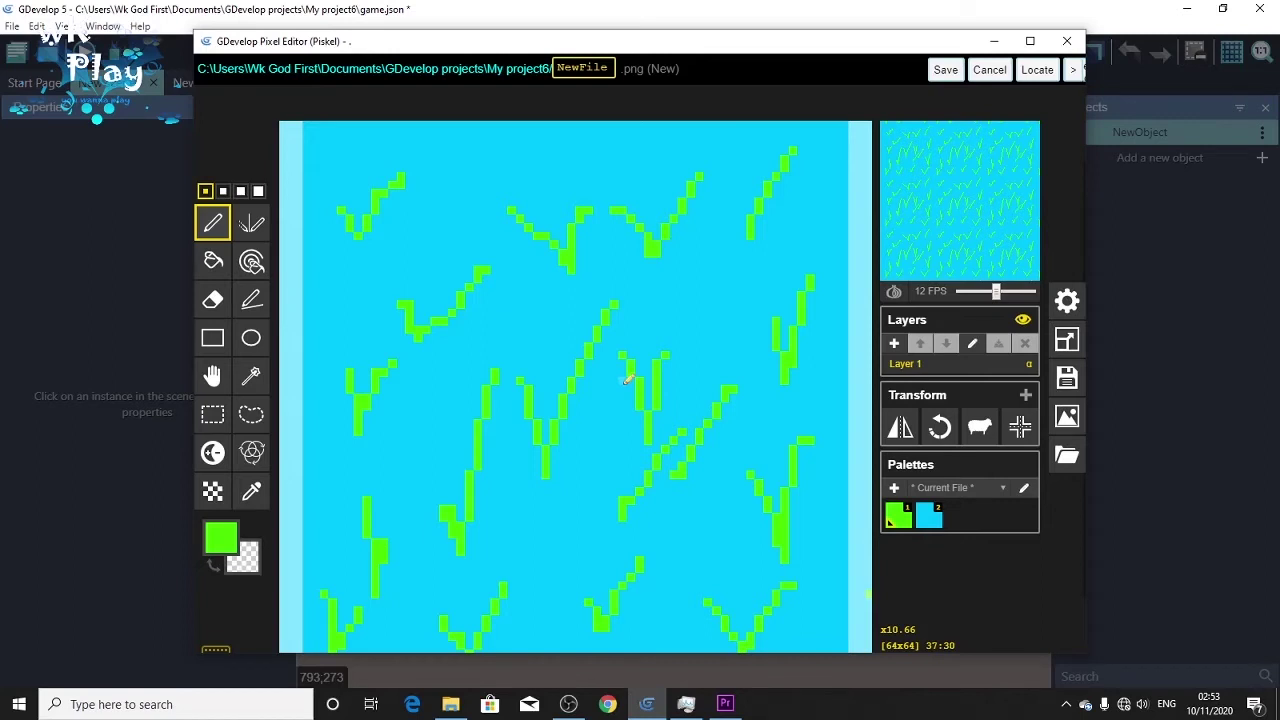
click(953, 80)
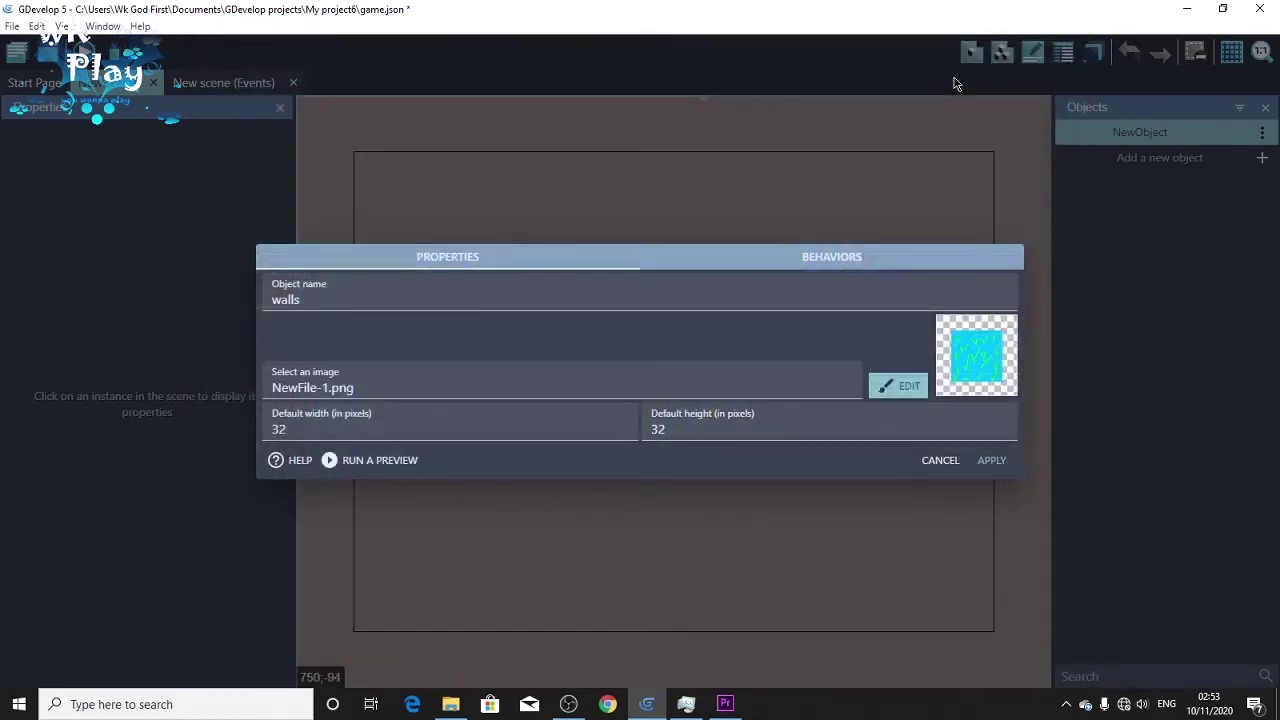
Step: Apply the walls object settings with its NewFile-1.png grass texture
click(986, 468)
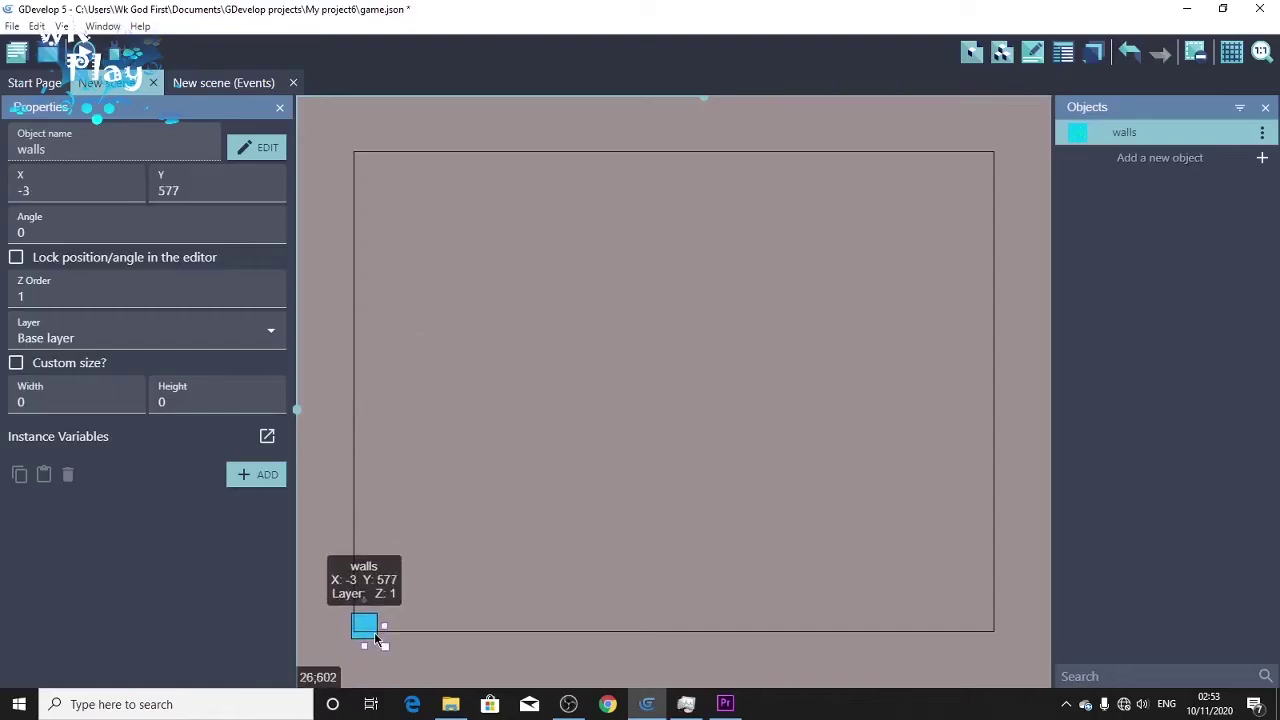
Step: Lay out walls instances: bottom and top bars plus tall left and right blocks
drag(374, 634, 1006, 630)
ctrl+drag(677, 630, 617, 305)
drag(486, 314, 489, 576)
ctrl+drag(531, 471, 914, 471)
ctrl+drag(709, 631, 671, 243)
Step: Resize the left wall block to height 352 so both side walls end evenly
mouse_move(482, 575)
mouse_down()
mouse_move(482, 521)
mouse_move(486, 571)
mouse_up()
drag(840, 547, 866, 548)
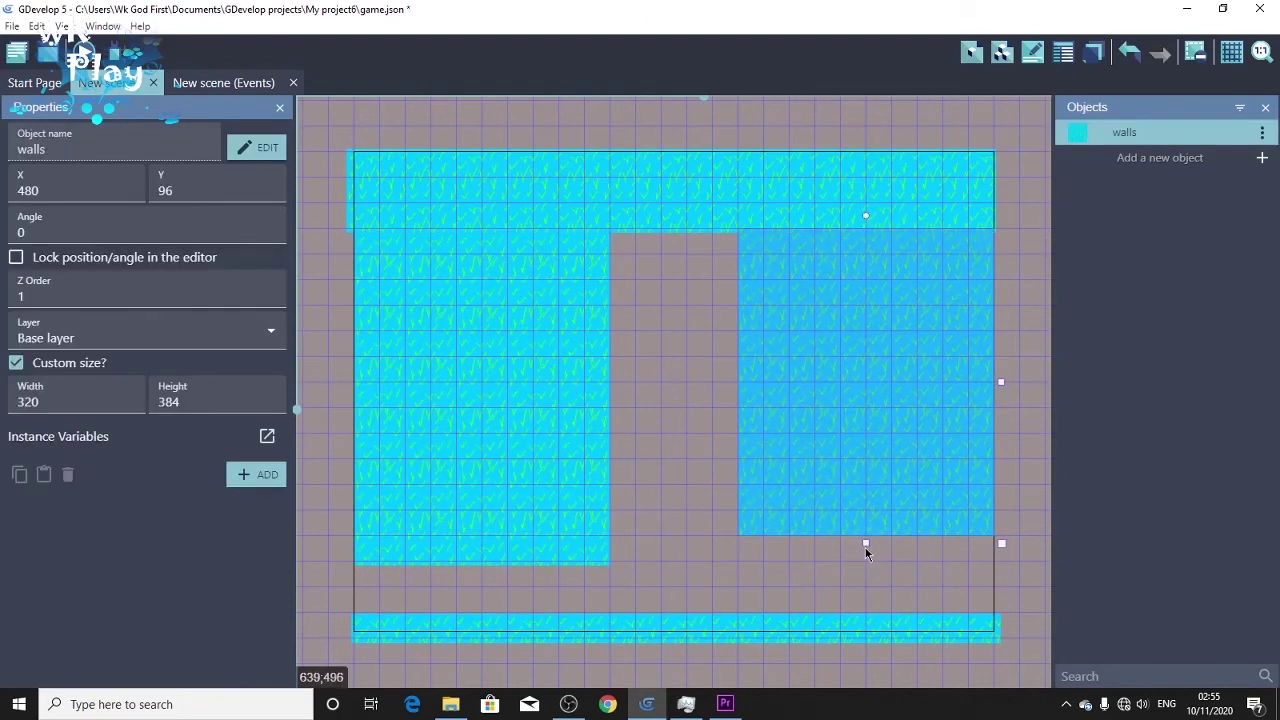
click(482, 566)
drag(482, 566, 482, 518)
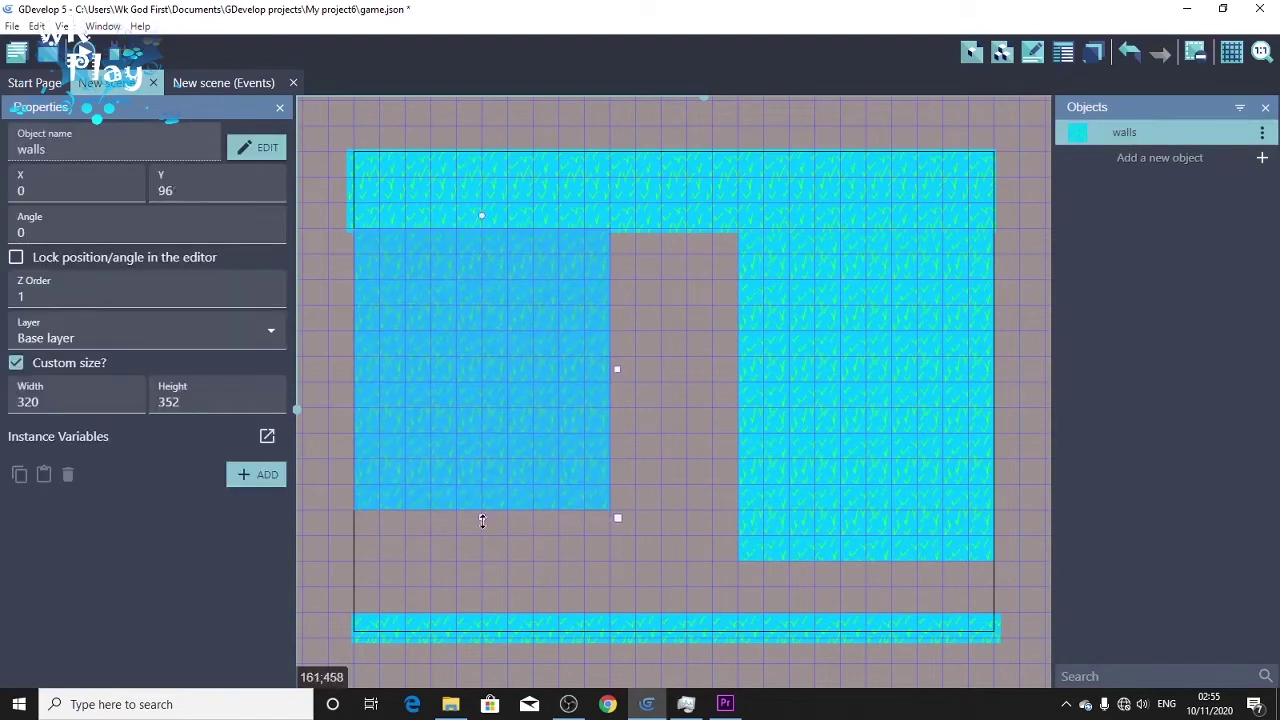
click(516, 188)
click(671, 350)
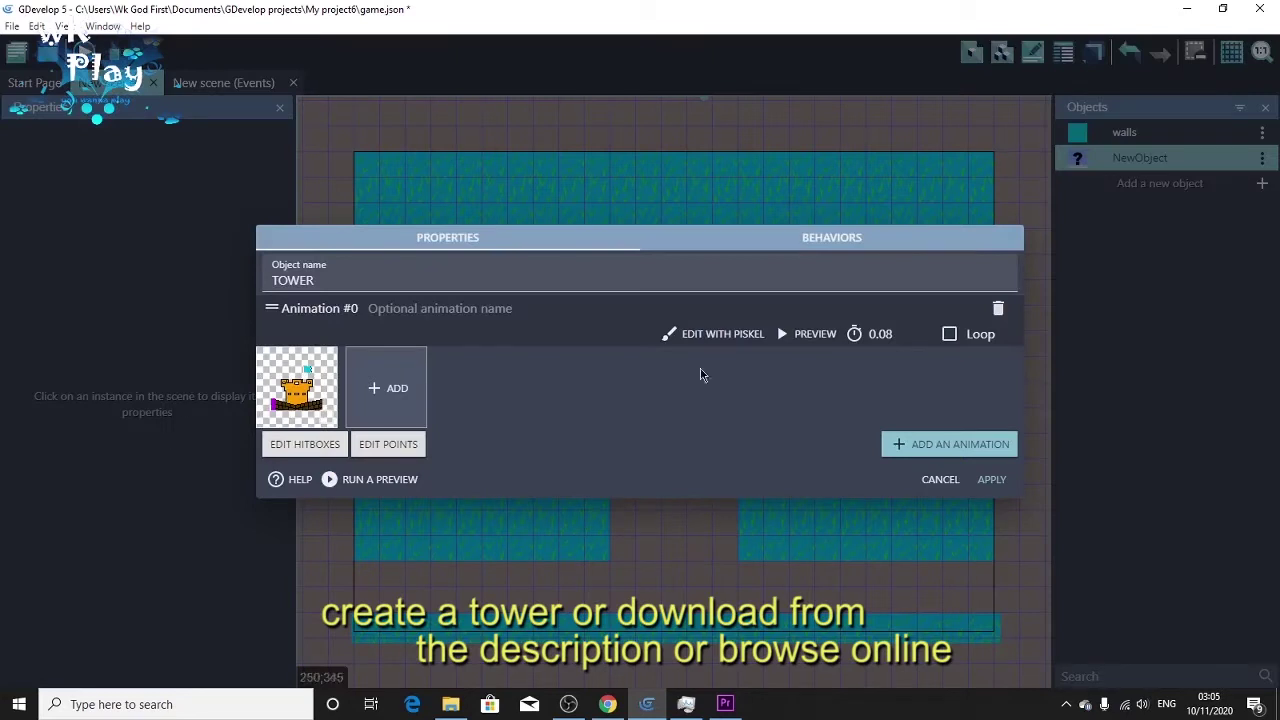
Step: Apply the TOWER object and place a tower instance just above the top wall
click(992, 479)
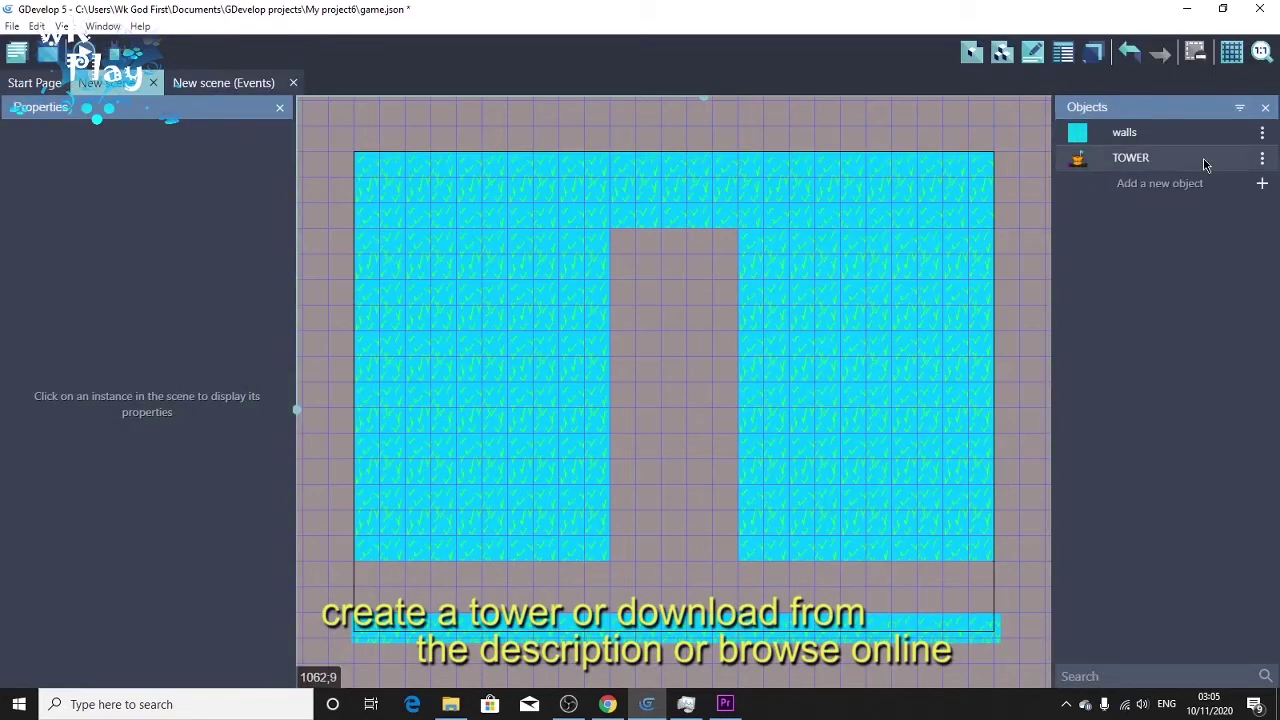
drag(1204, 163, 620, 185)
drag(620, 185, 518, 134)
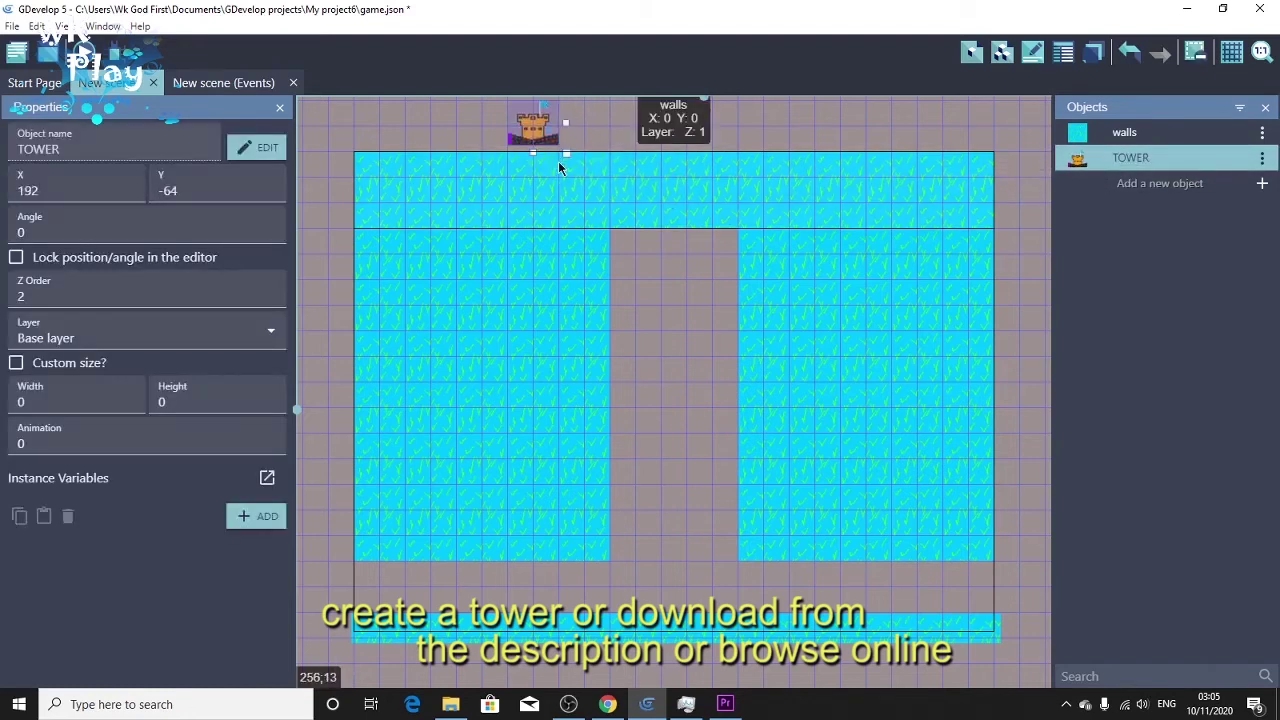
click(1232, 52)
Step: Hide the grid, then enlarge and narrow the tower over the path opening
click(1232, 97)
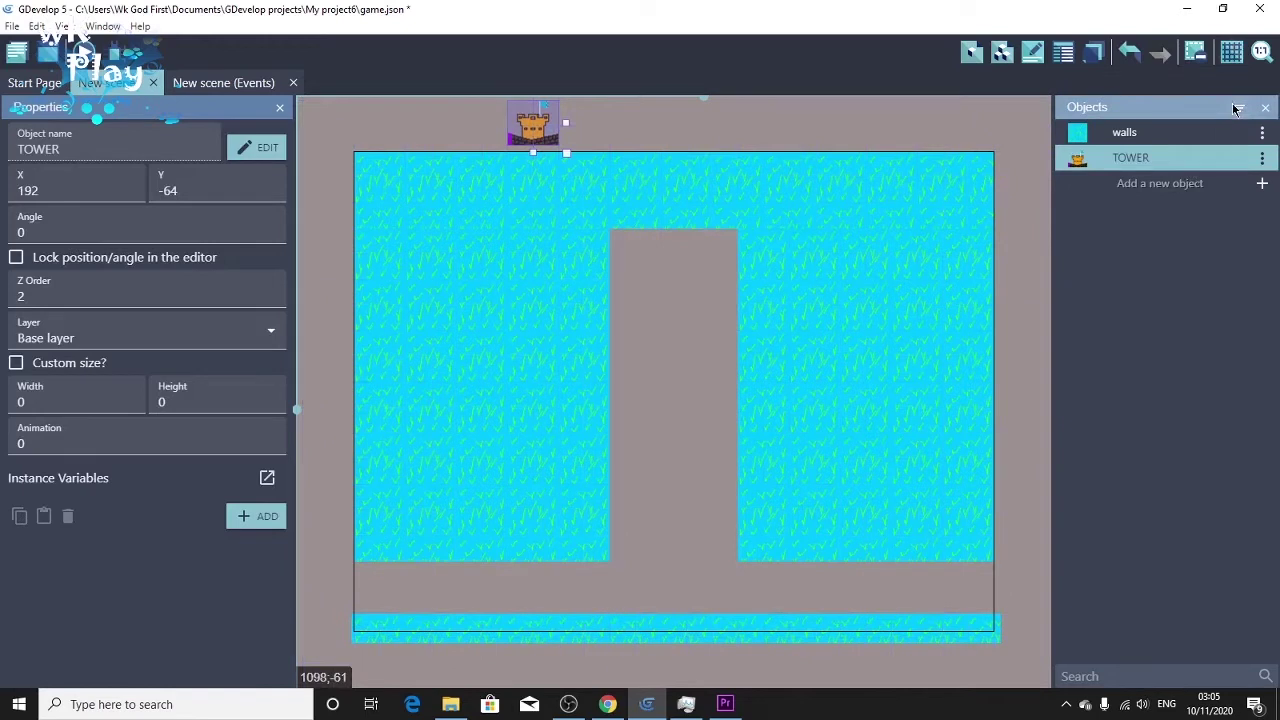
drag(566, 153, 799, 259)
drag(658, 213, 688, 201)
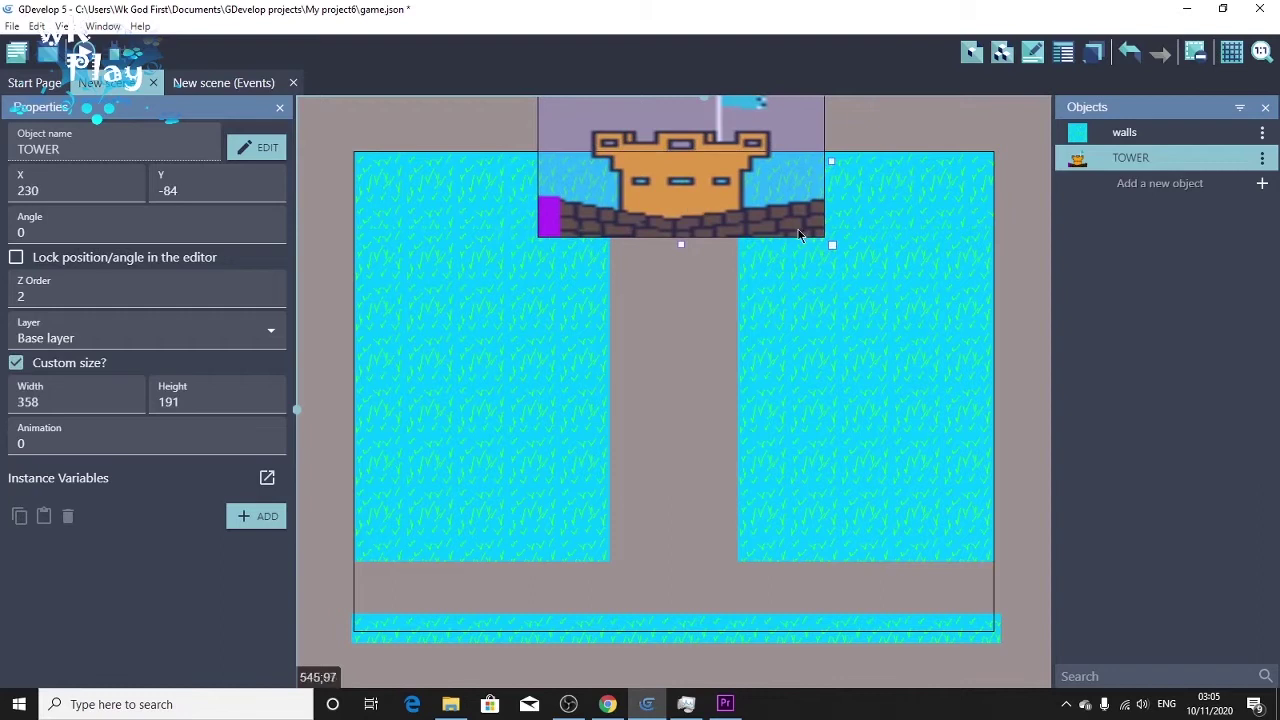
click(830, 164)
click(750, 179)
drag(834, 161, 722, 170)
mouse_move(648, 200)
mouse_down()
mouse_move(701, 188)
mouse_move(655, 207)
mouse_up()
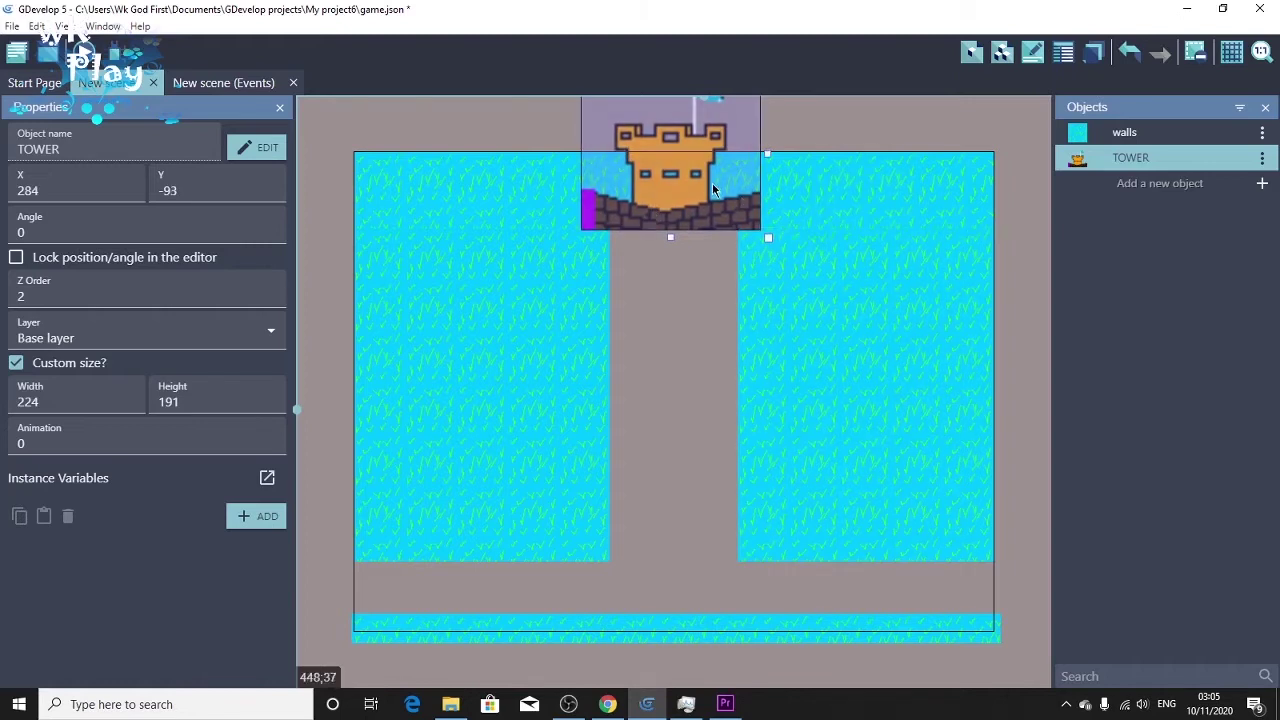
click(694, 296)
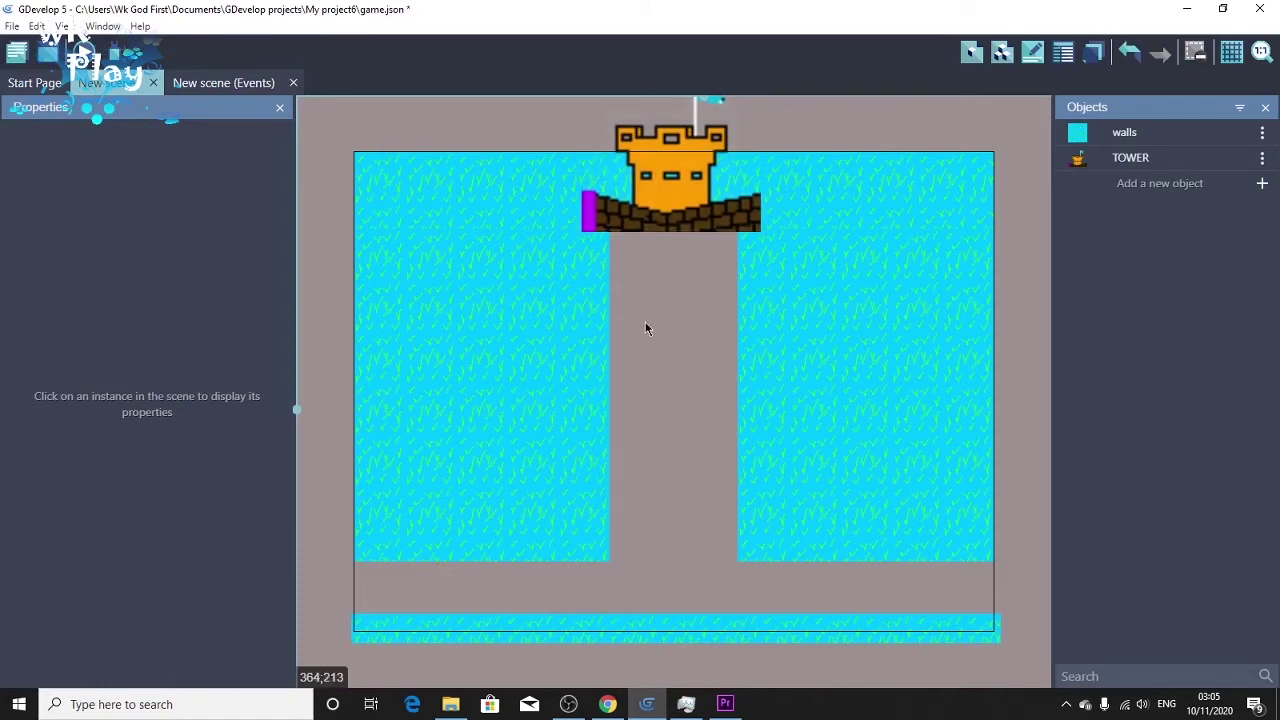
Step: Lower the tower onto the top wall, resizing it to 157×126 at X 321, Y 0
ctrl+scroll(645, 321, up, 1)
scroll(645, 328, down, 2)
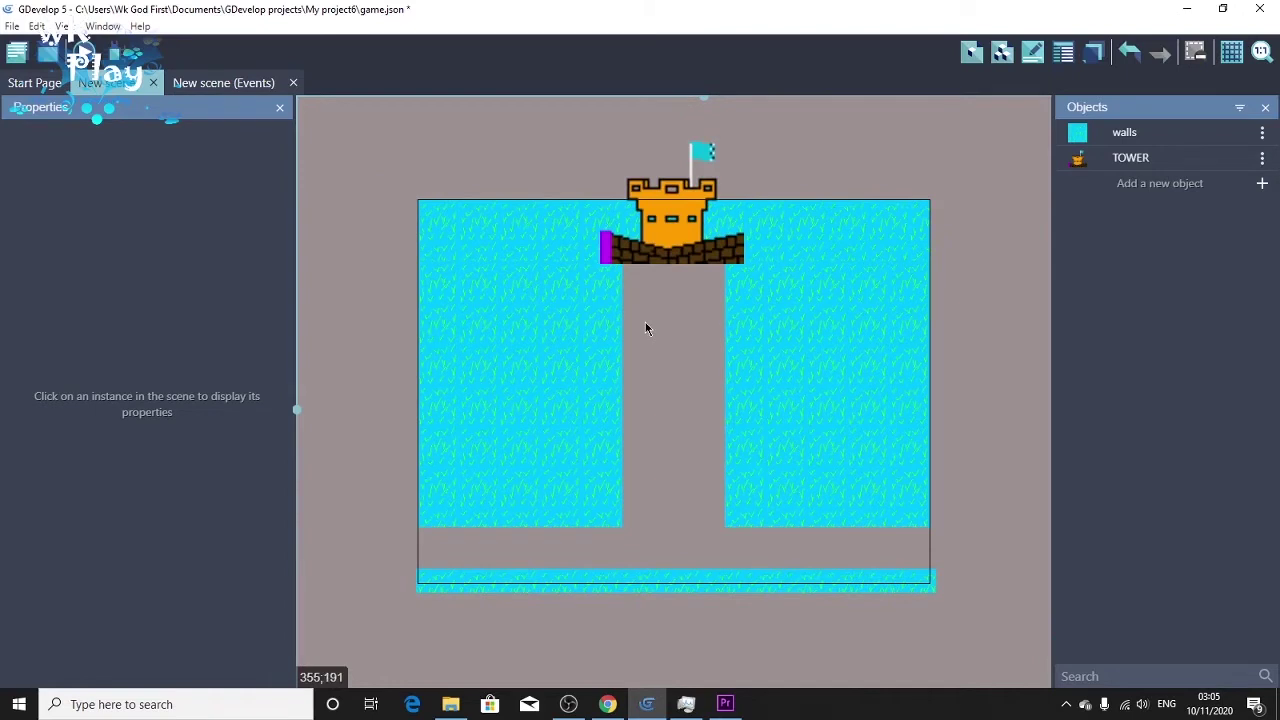
click(661, 231)
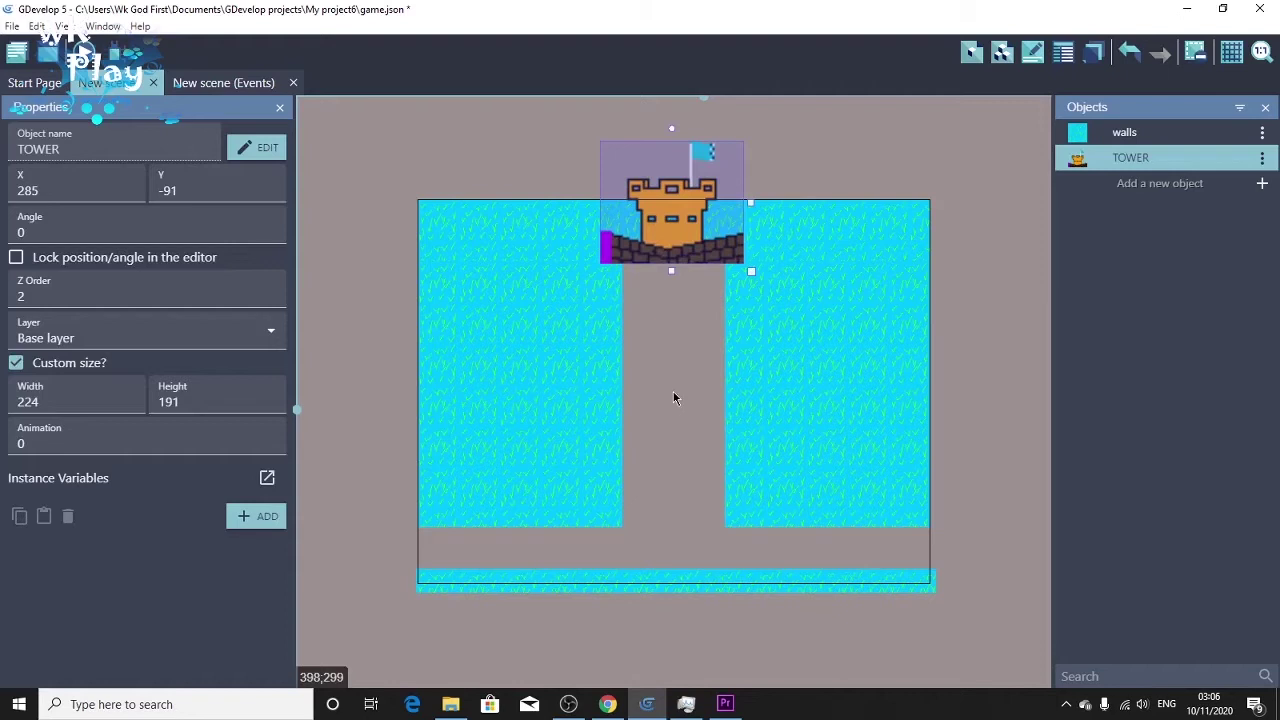
drag(705, 213, 705, 266)
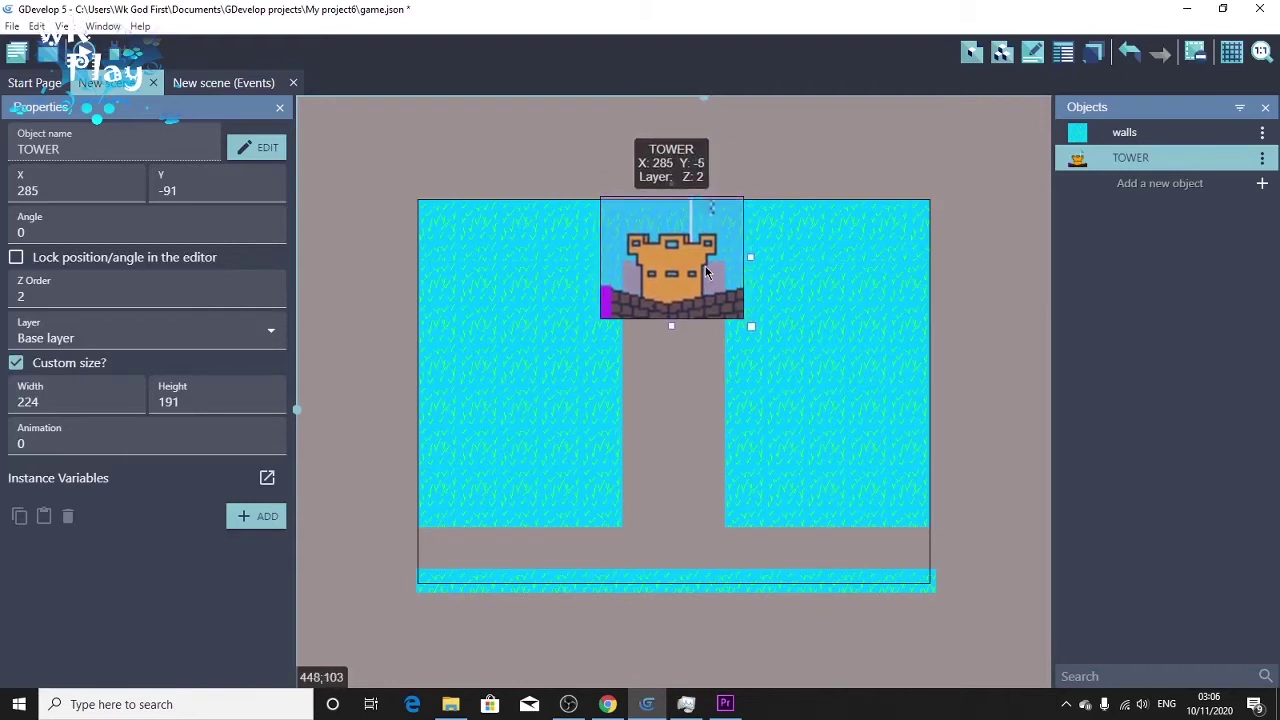
drag(750, 326, 712, 271)
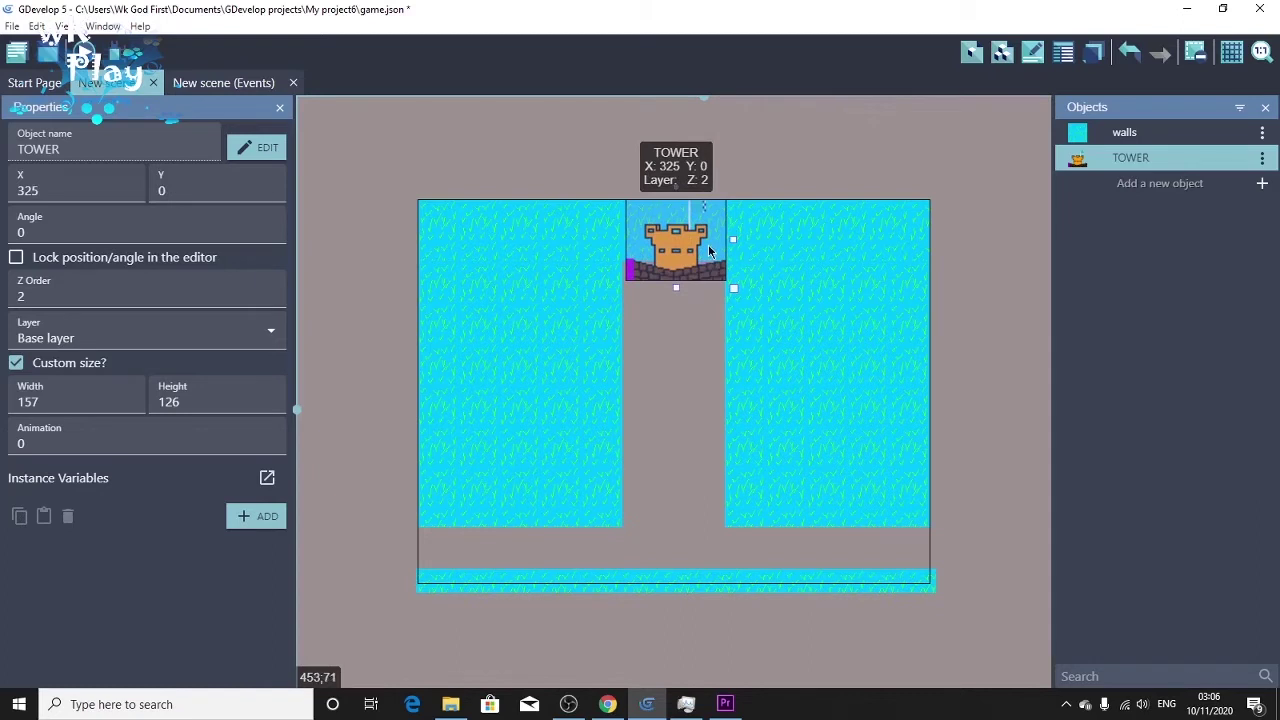
click(695, 350)
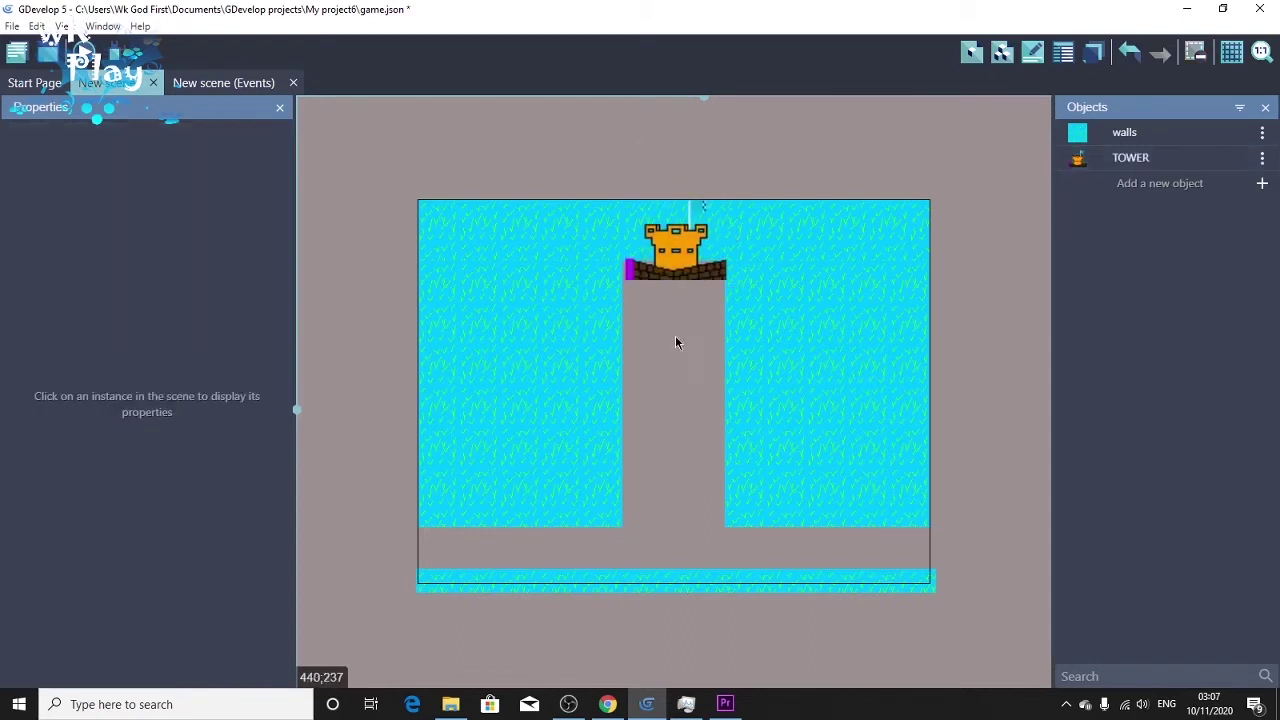
click(707, 273)
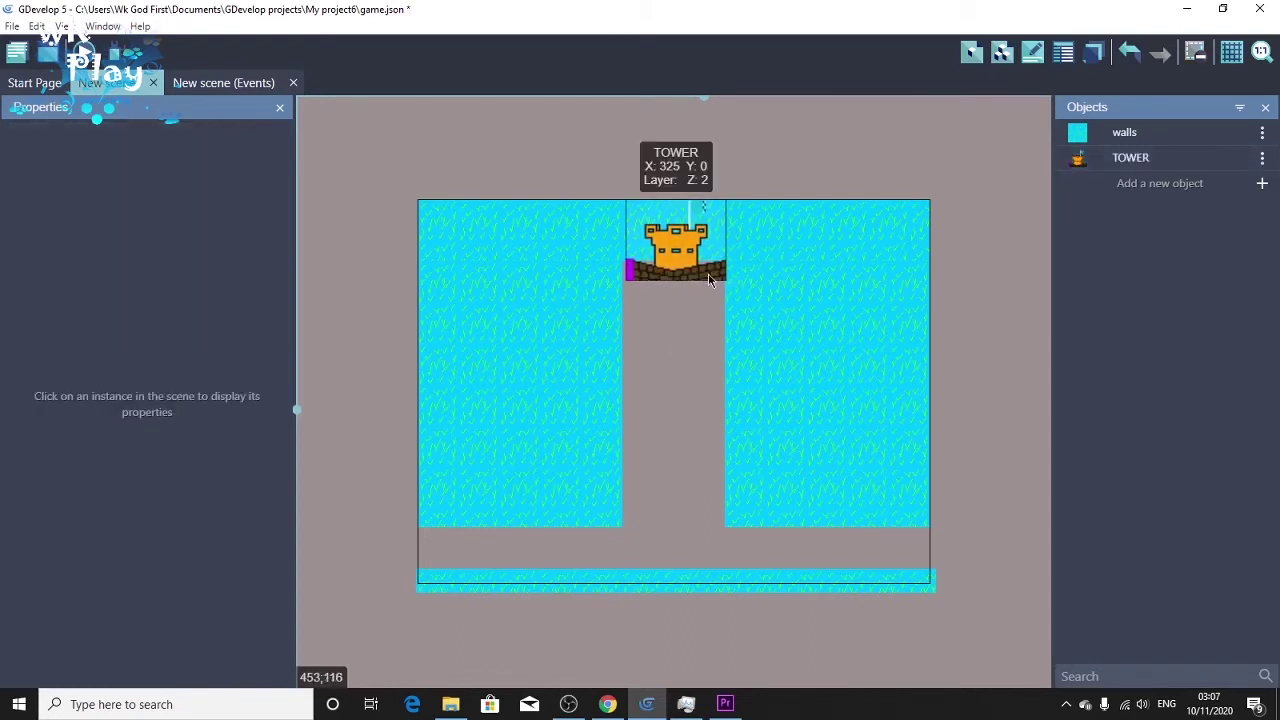
drag(707, 273, 704, 273)
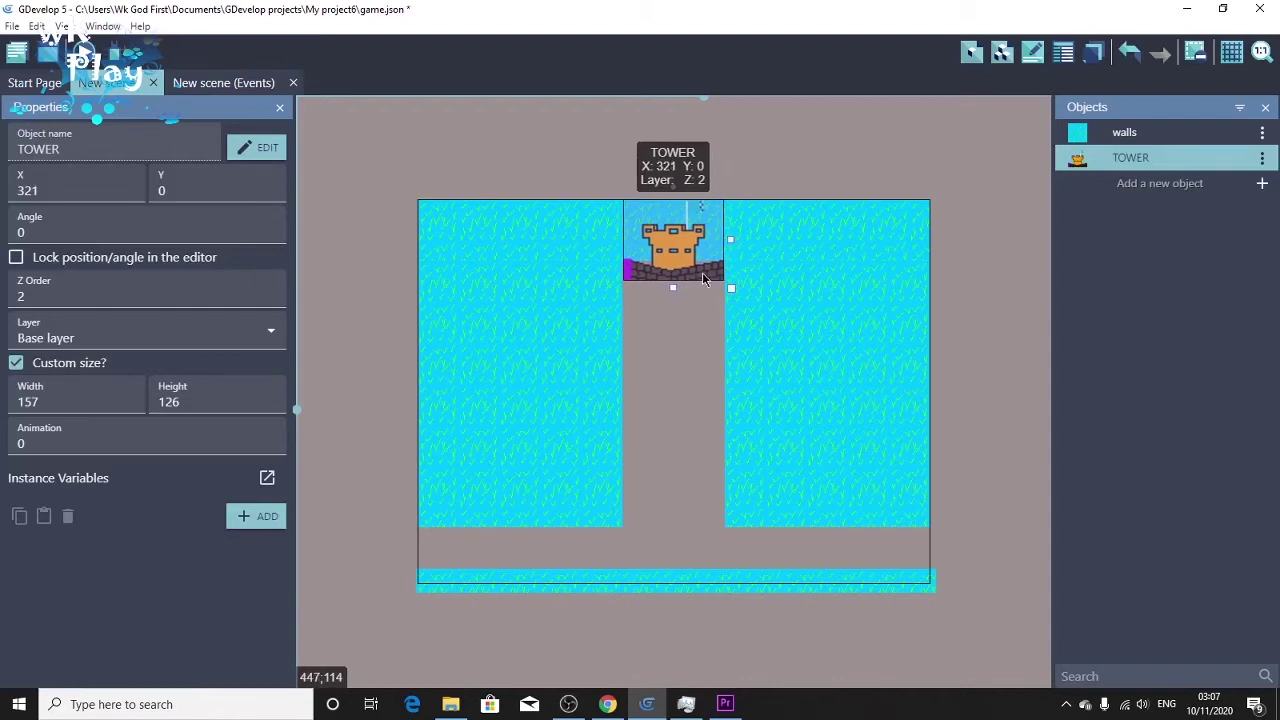
click(705, 351)
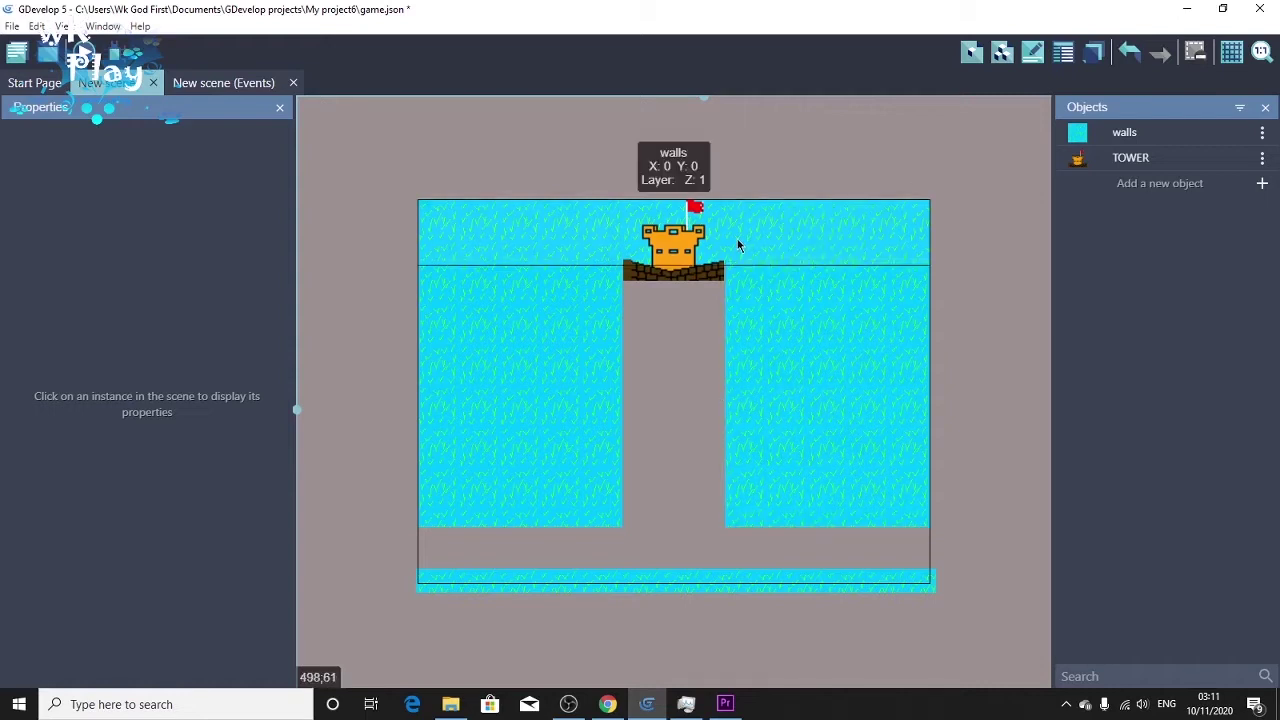
Step: Create a Tiled Sprite object, then cancel and delete the unwanted NewObject
click(1254, 186)
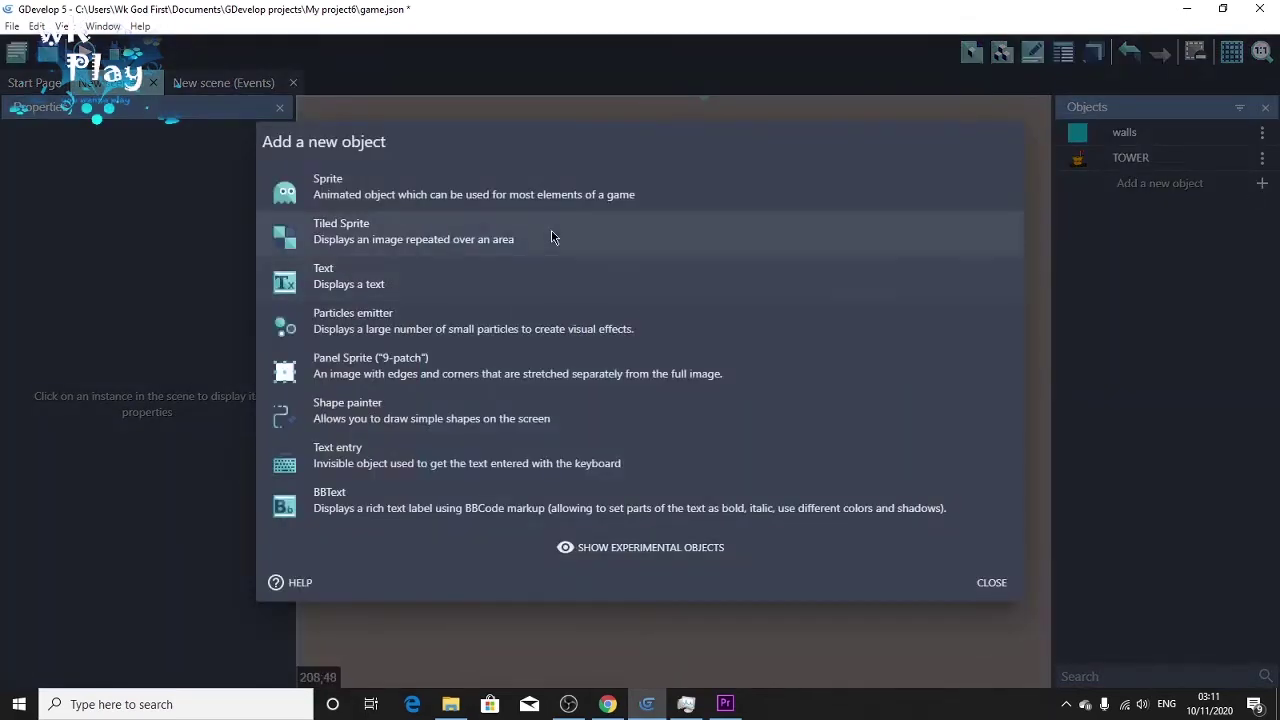
click(529, 212)
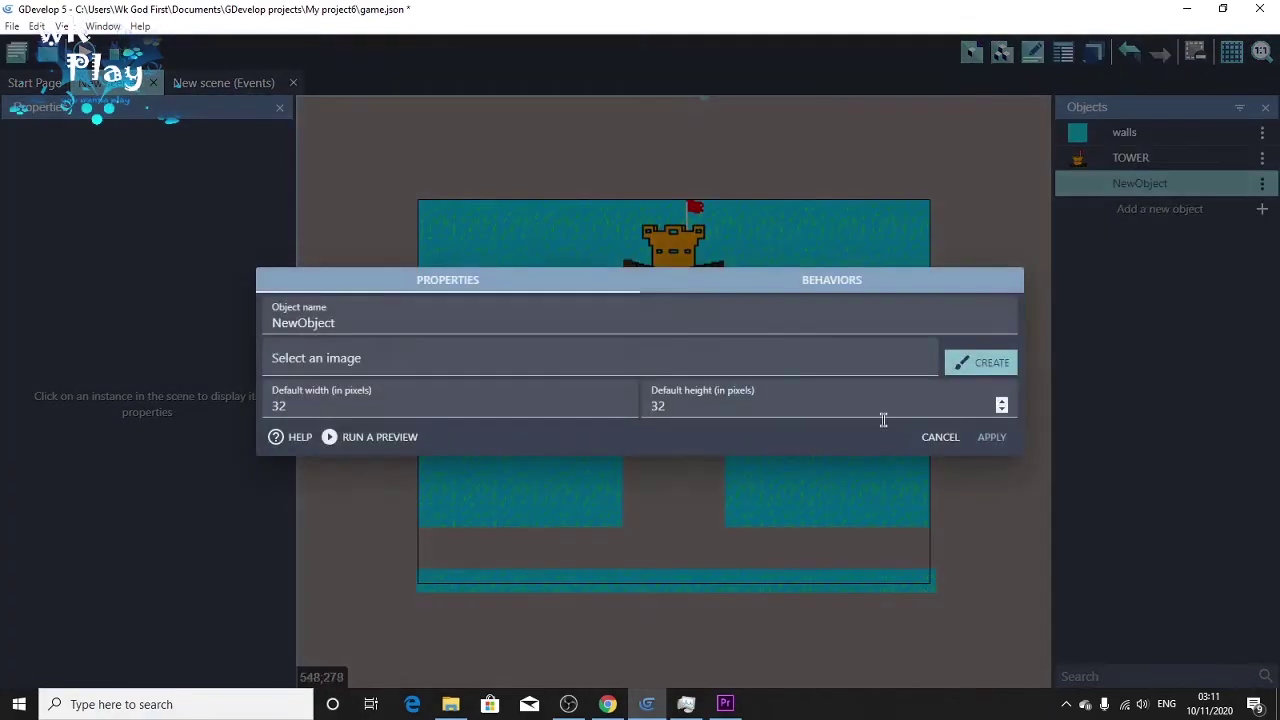
click(940, 437)
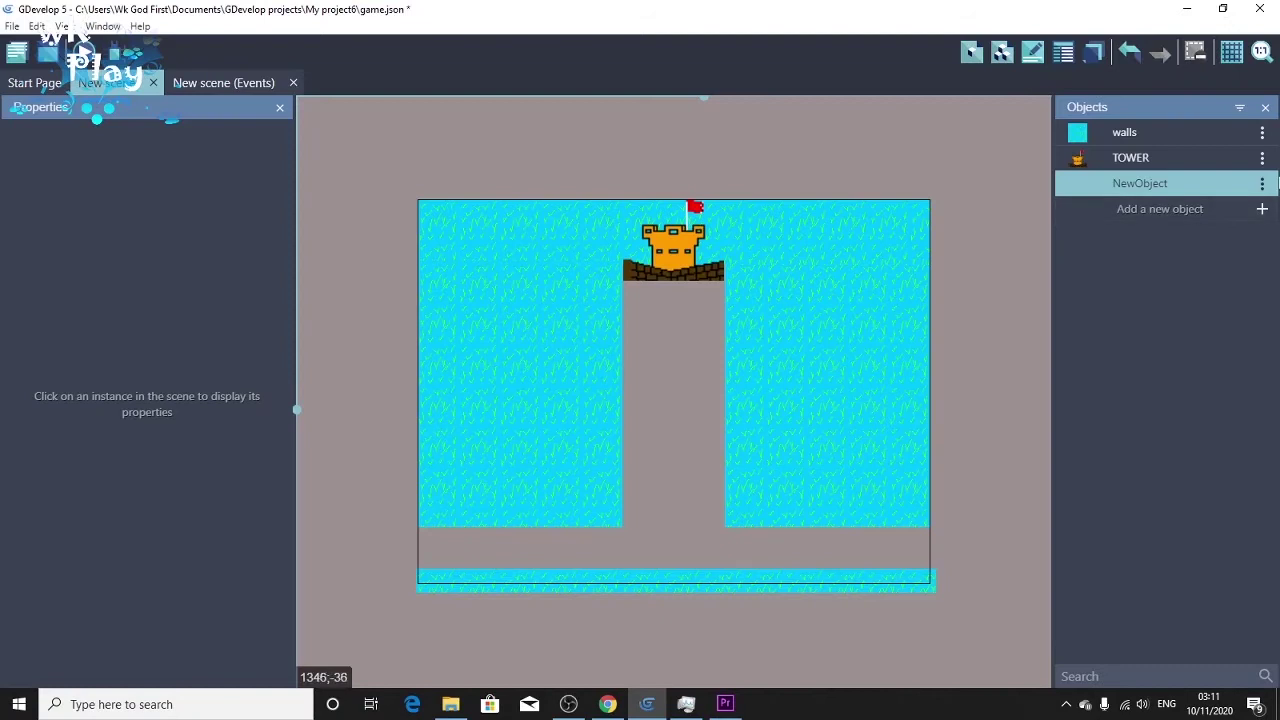
click(1264, 184)
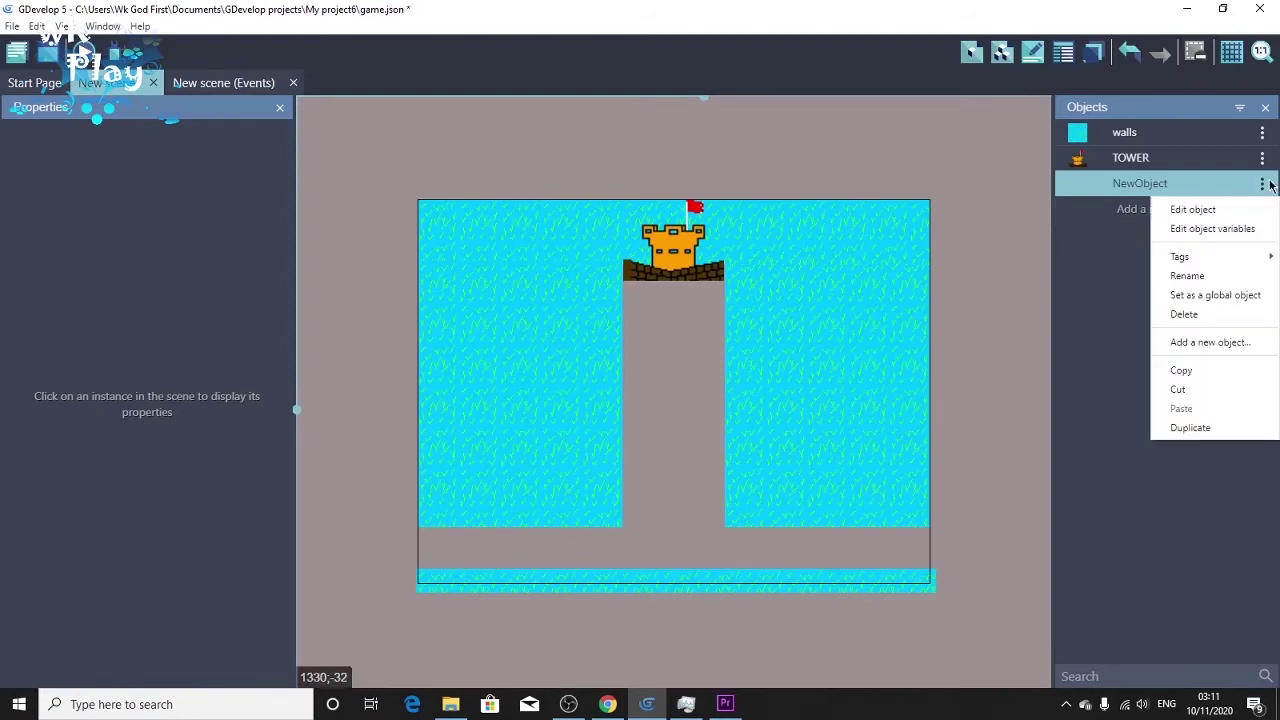
click(1187, 315)
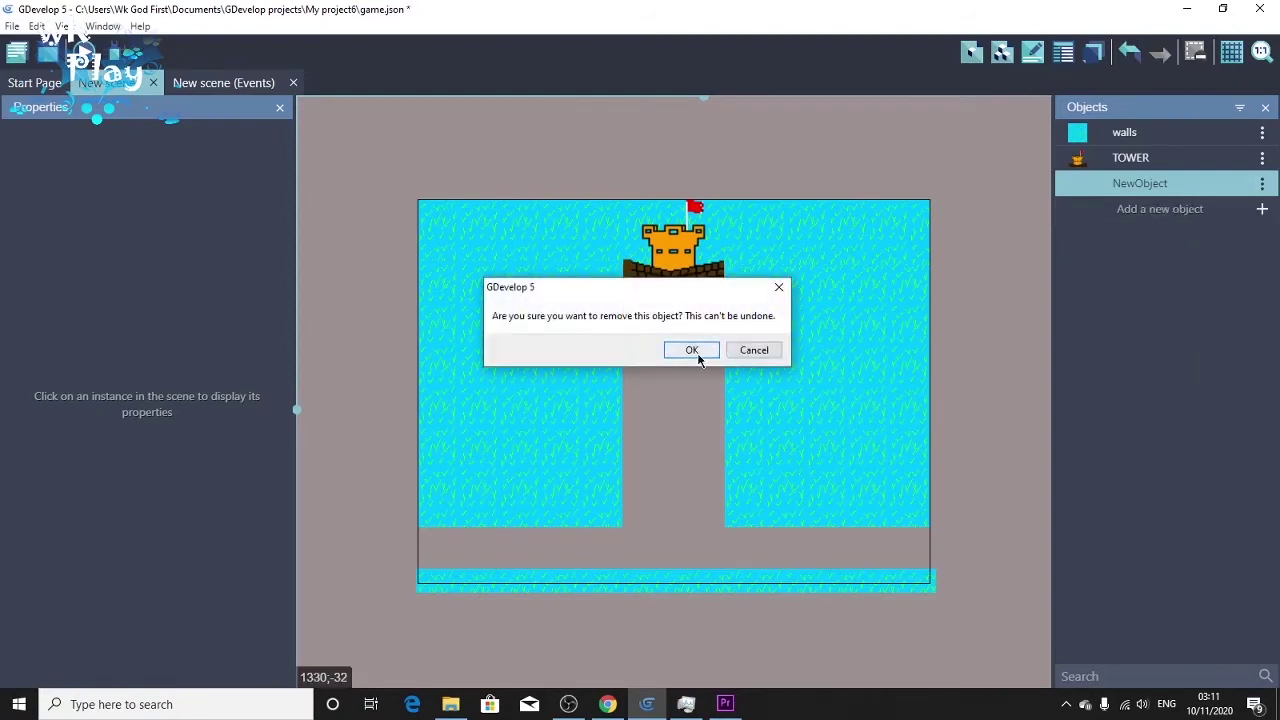
click(691, 350)
click(755, 356)
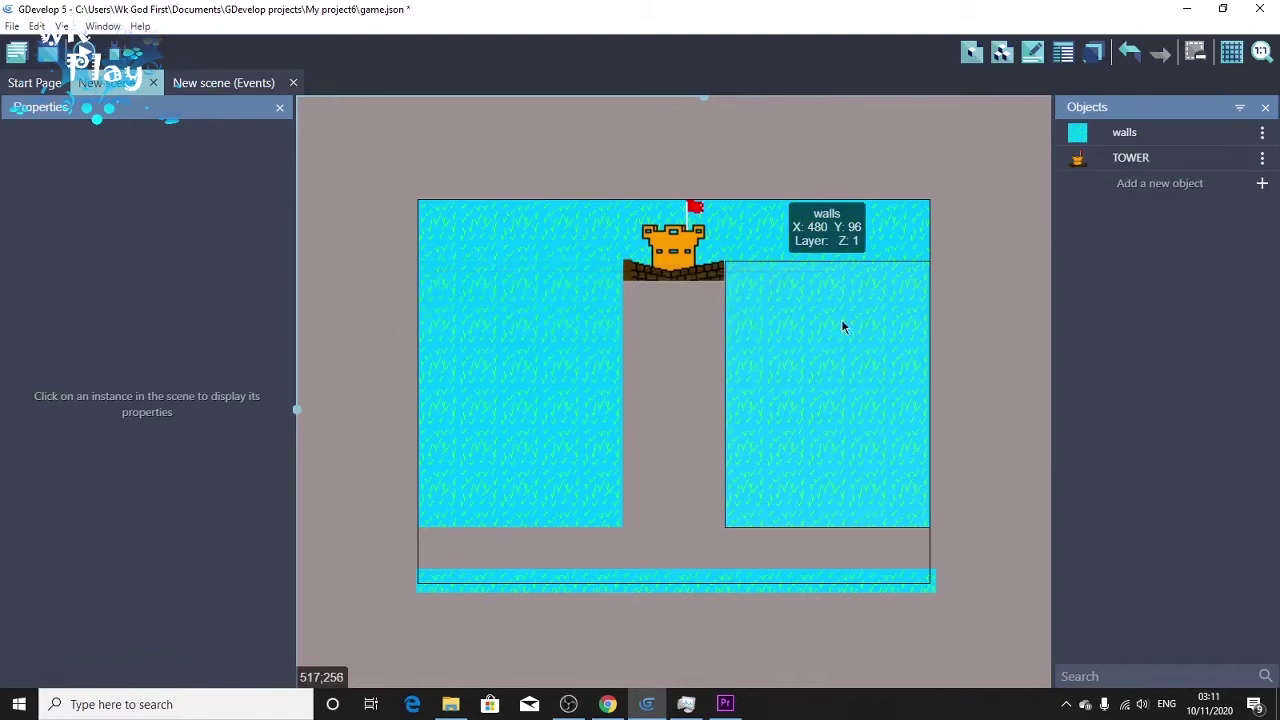
Step: Add a Sprite object named dropbox with a first animation, opened in Piskel
click(1262, 184)
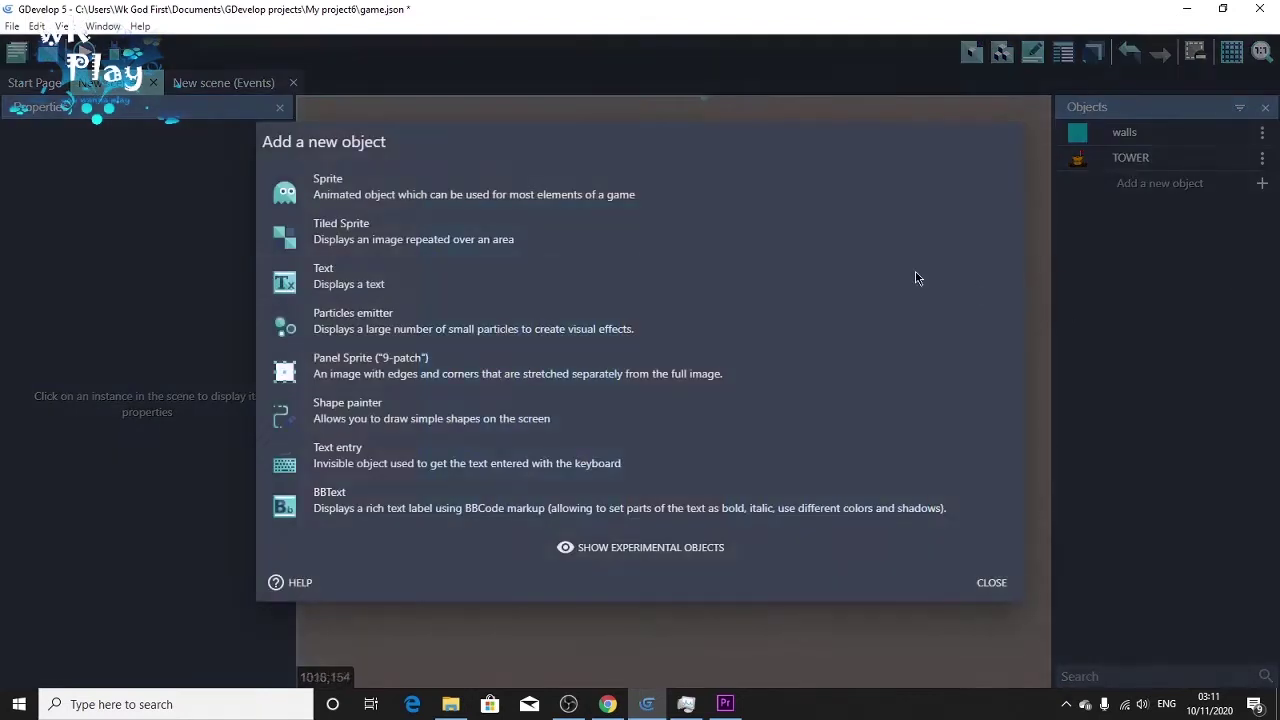
click(660, 200)
click(623, 314)
key(BackSpace)
key(BackSpace)
key(BackSpace)
key(BackSpace)
key(BackSpace)
text(dropbox)
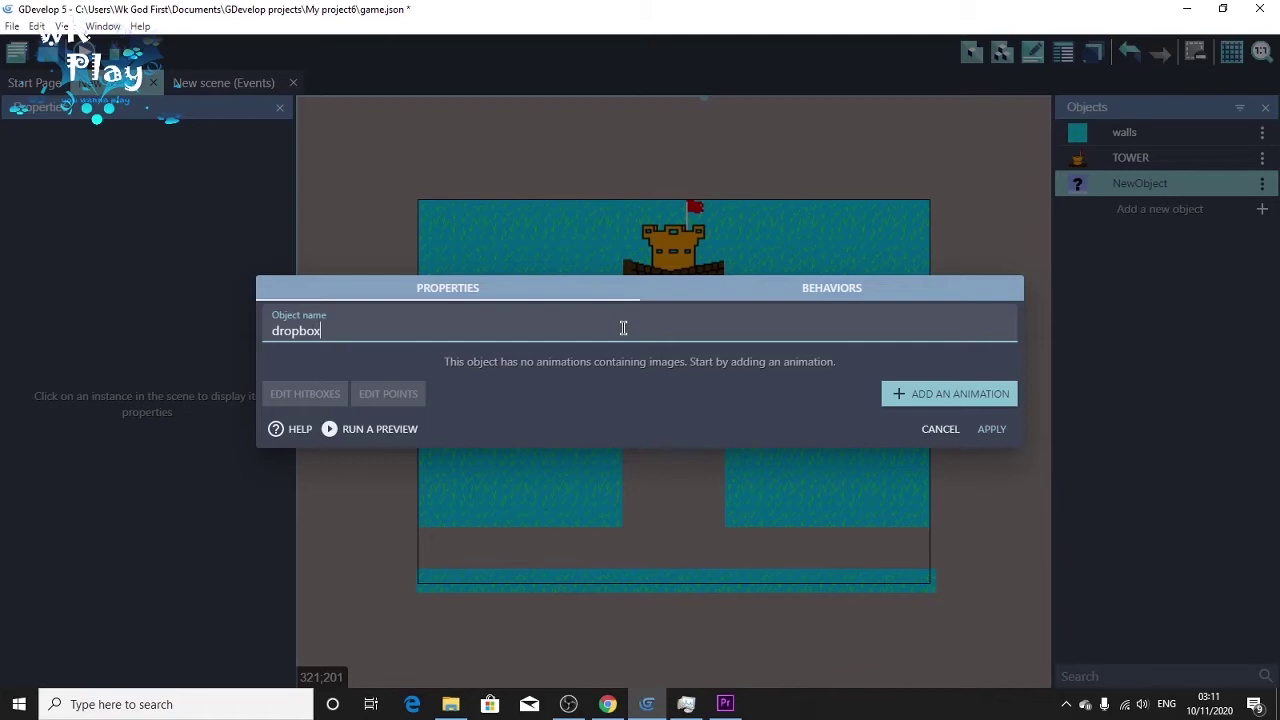
click(934, 402)
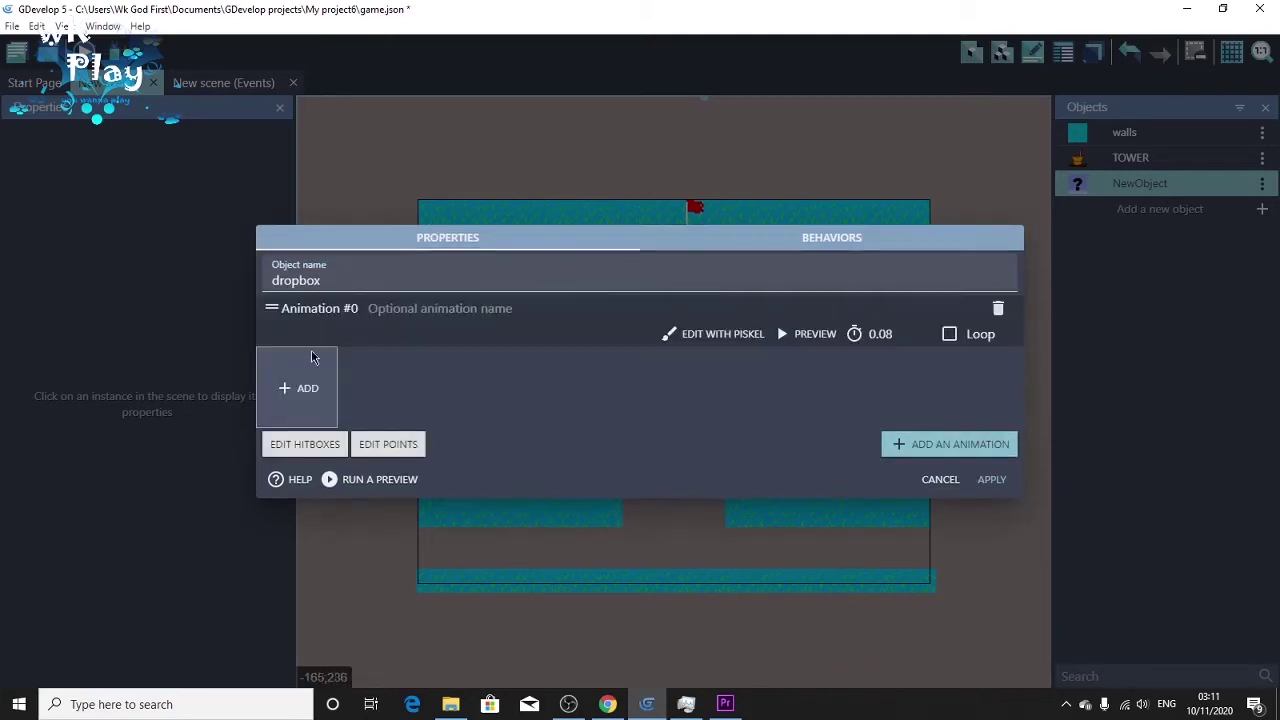
click(690, 333)
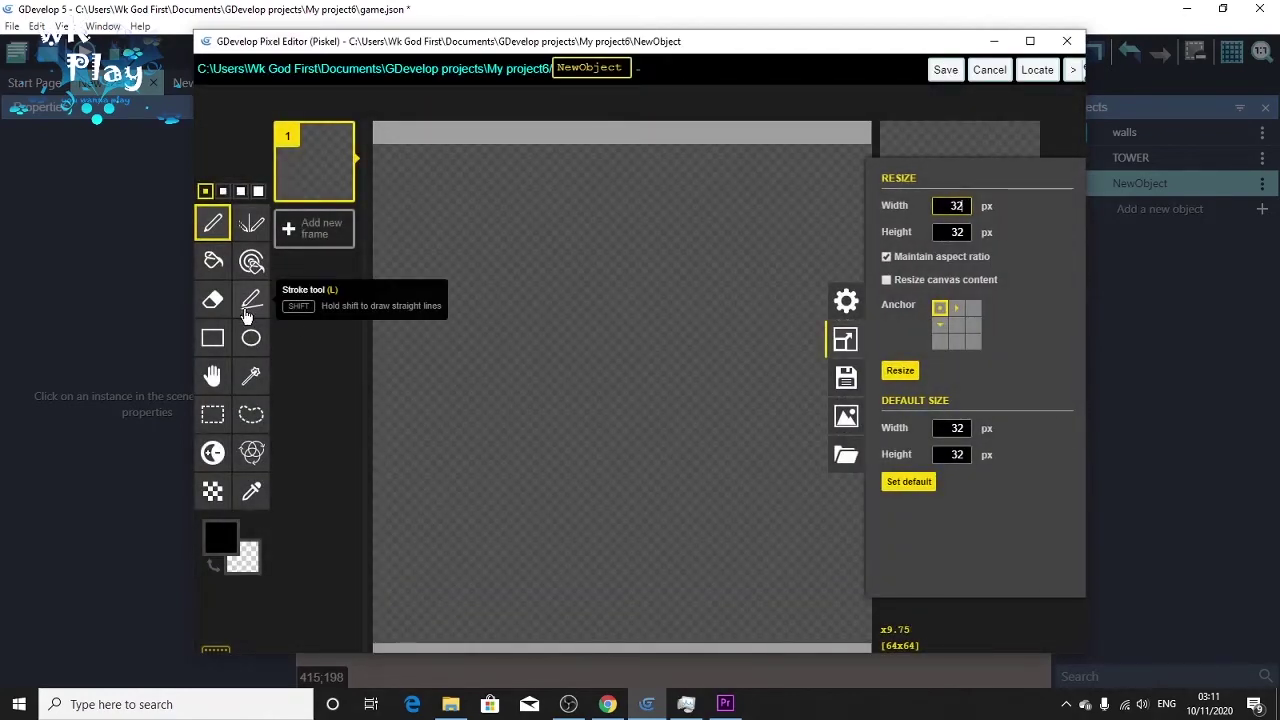
Step: Set the drawing colour to green and select the straight-line Stroke tool
click(246, 304)
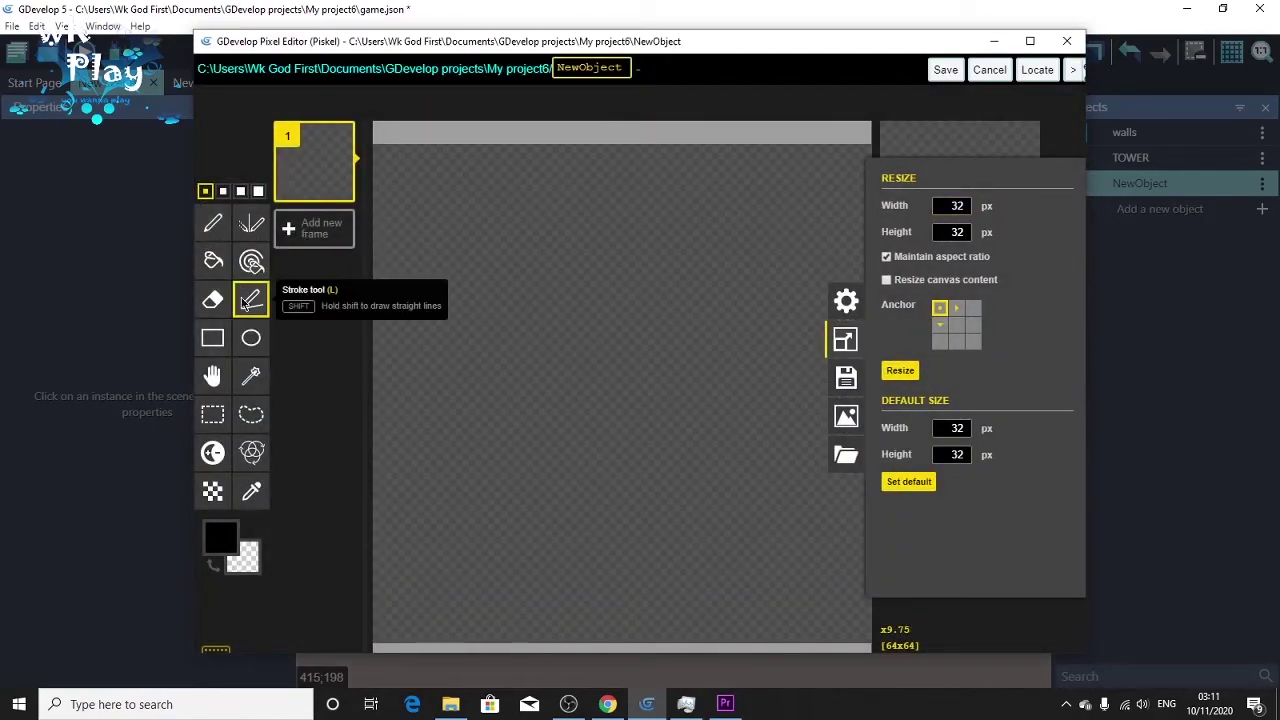
click(219, 536)
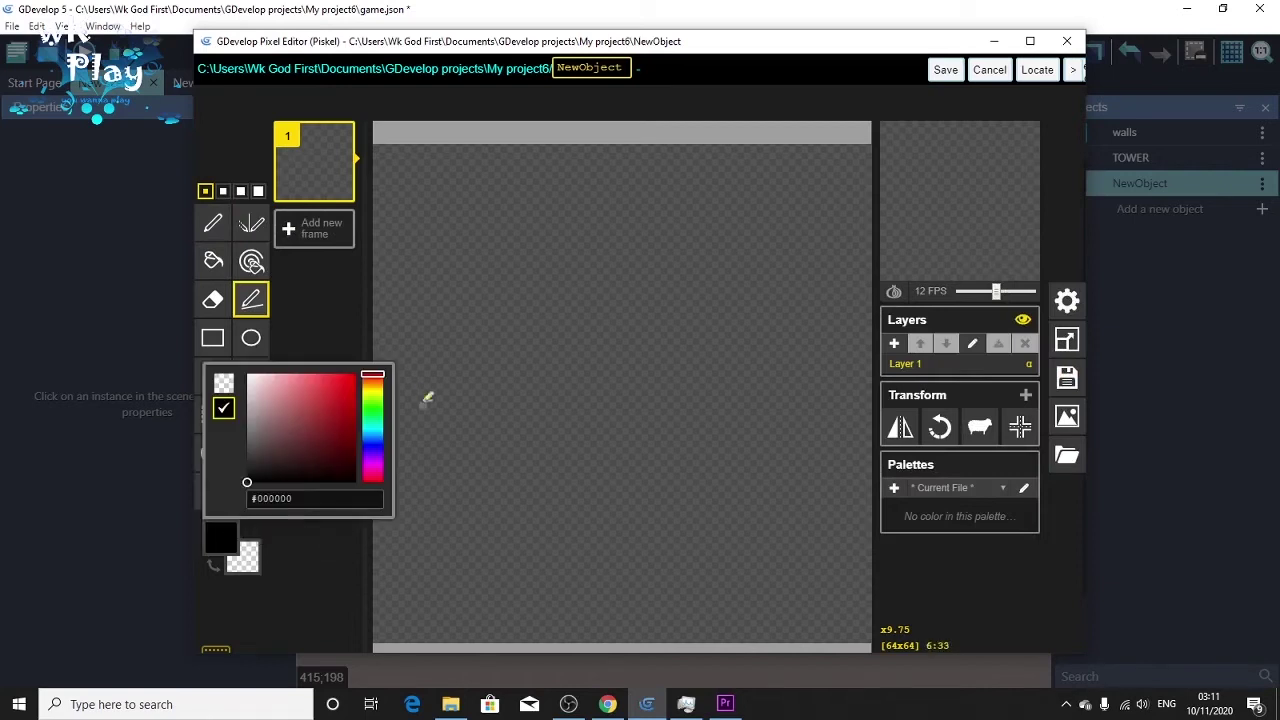
click(372, 415)
drag(372, 420, 388, 352)
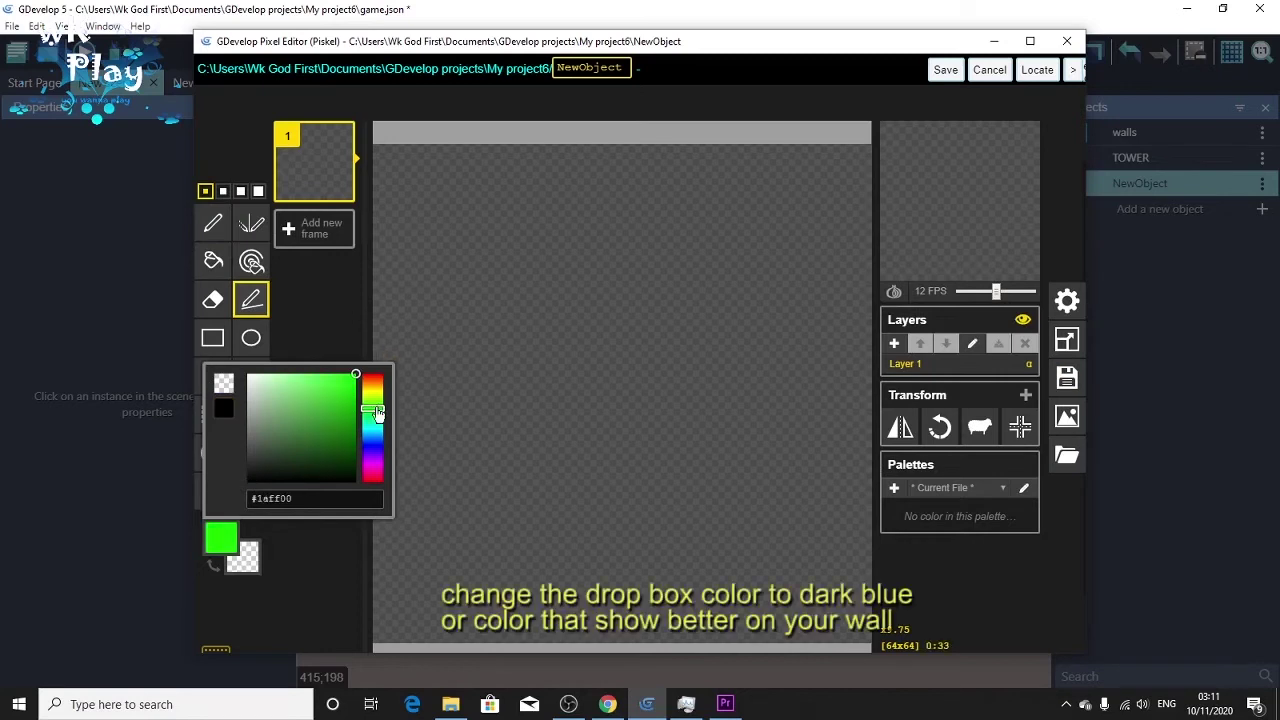
click(214, 223)
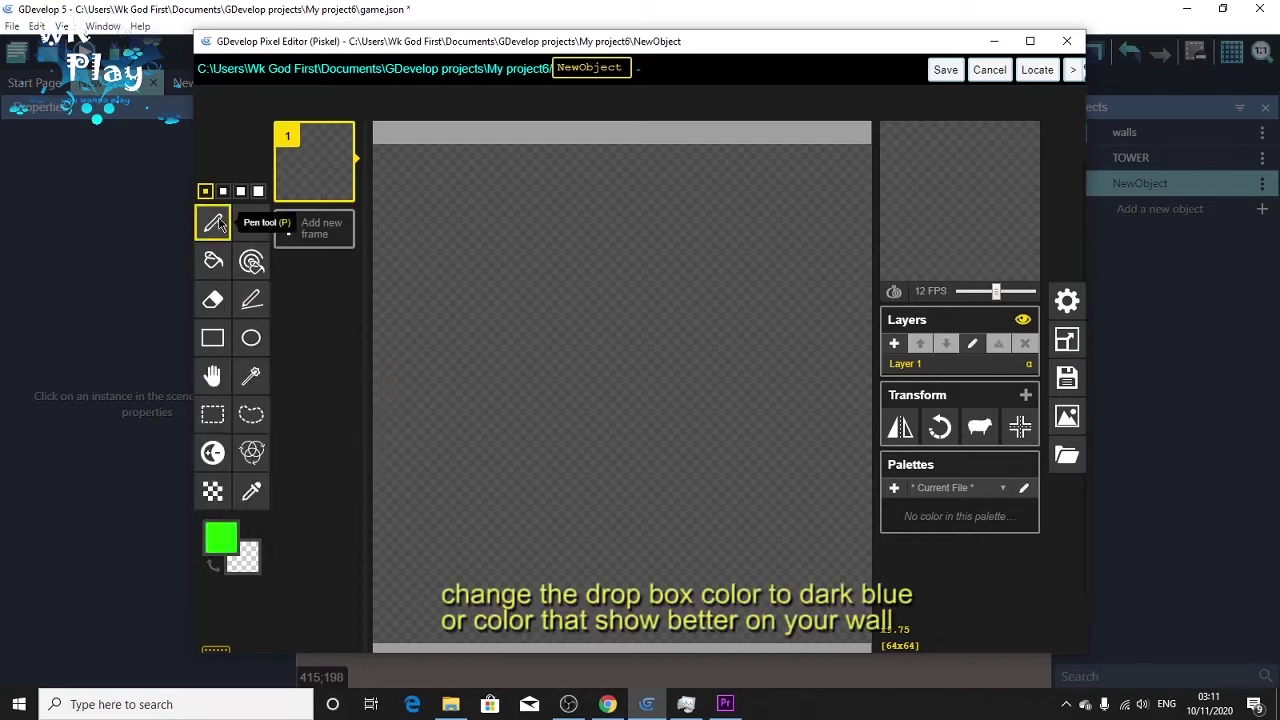
click(251, 299)
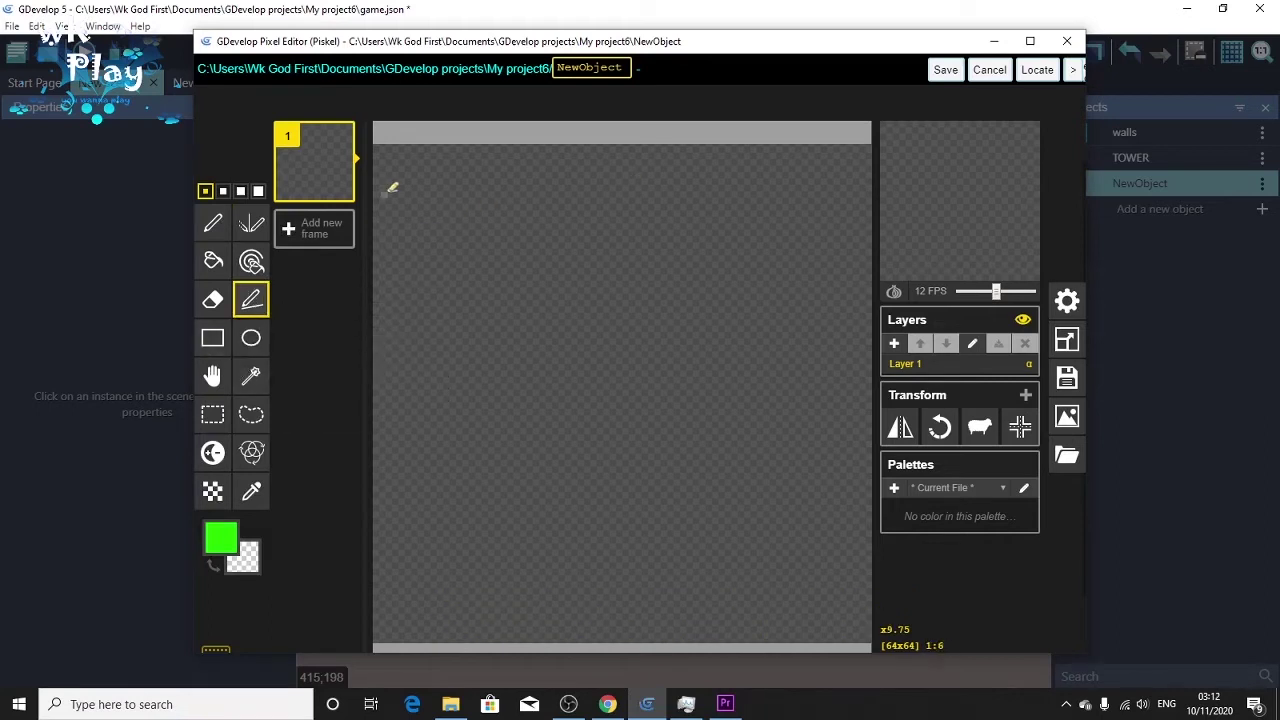
Step: Draw the shield-shaped box outline from four green straight lines
mouse_move(408, 194)
mouse_down()
mouse_move(943, 214)
mouse_move(847, 189)
mouse_move(846, 505)
mouse_move(829, 669)
mouse_move(846, 447)
mouse_up()
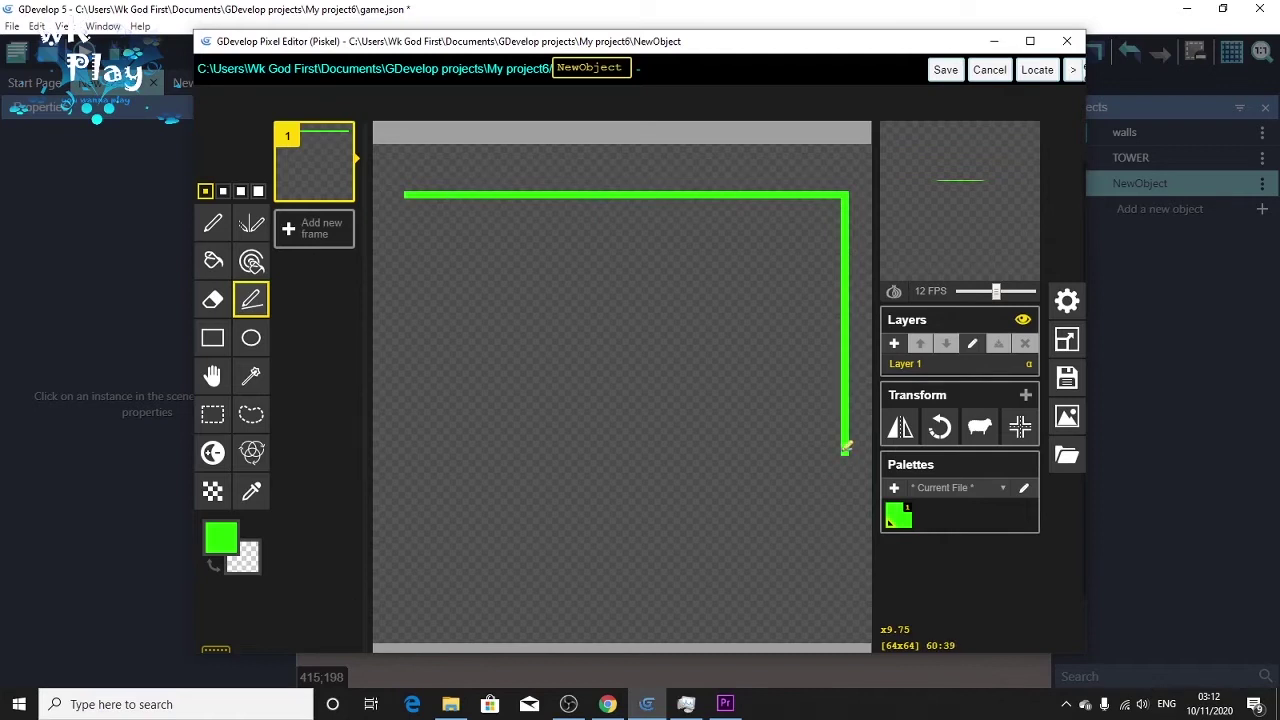
drag(846, 447, 846, 449)
mouse_move(411, 195)
mouse_down()
mouse_move(434, 457)
mouse_move(414, 432)
mouse_move(577, 506)
mouse_move(620, 550)
mouse_up()
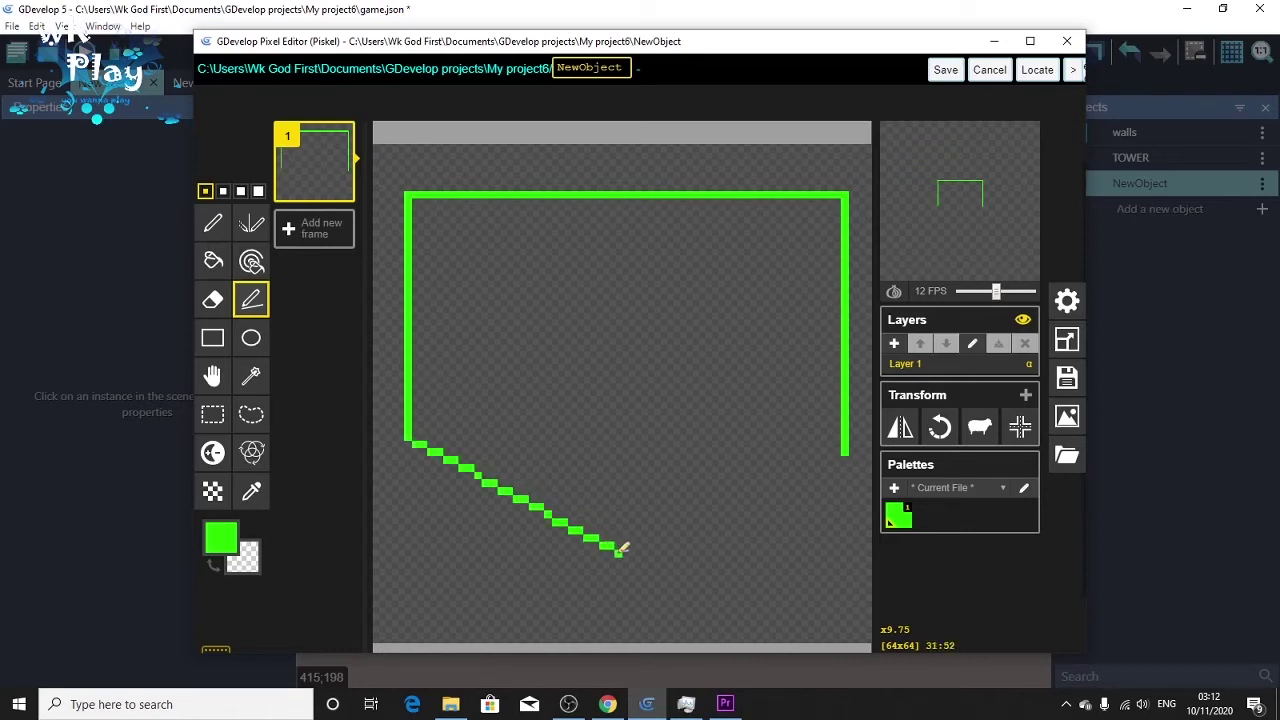
mouse_move(627, 549)
mouse_down()
mouse_move(843, 409)
mouse_move(845, 450)
mouse_up()
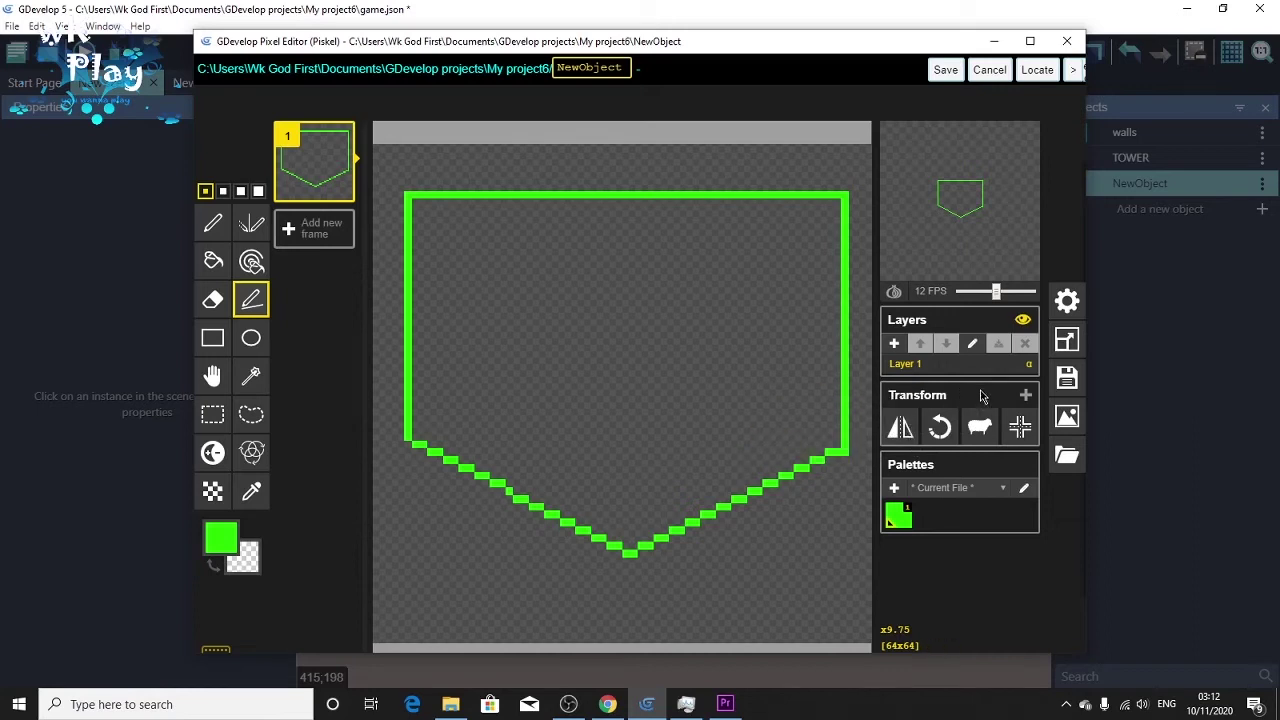
Step: Crop the sprite to the drawn outline (57×47) and save it to the object
click(1026, 396)
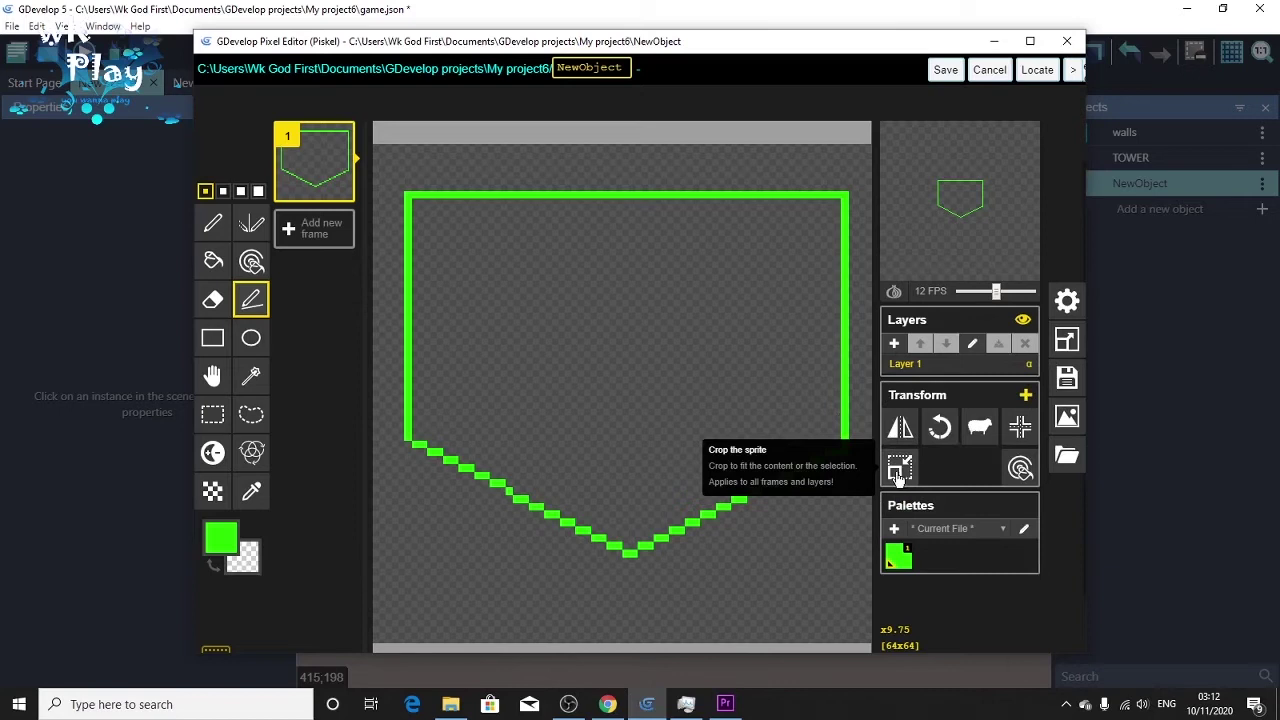
click(899, 470)
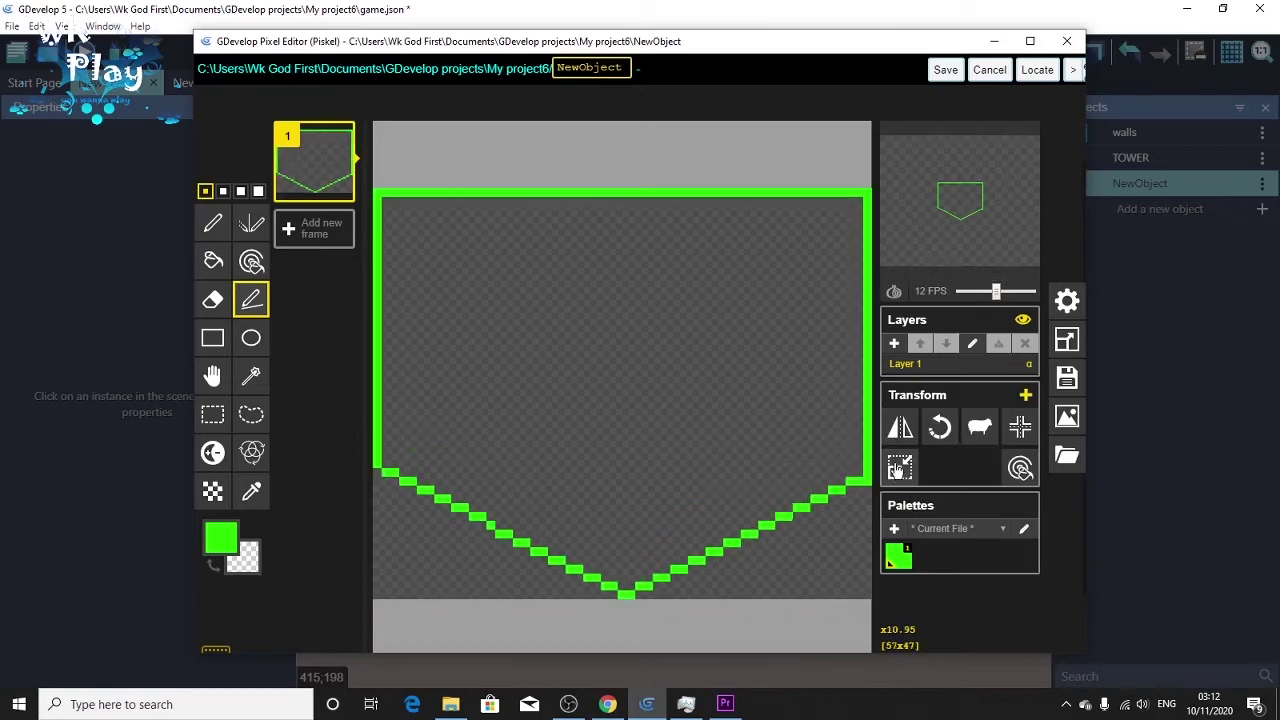
click(962, 69)
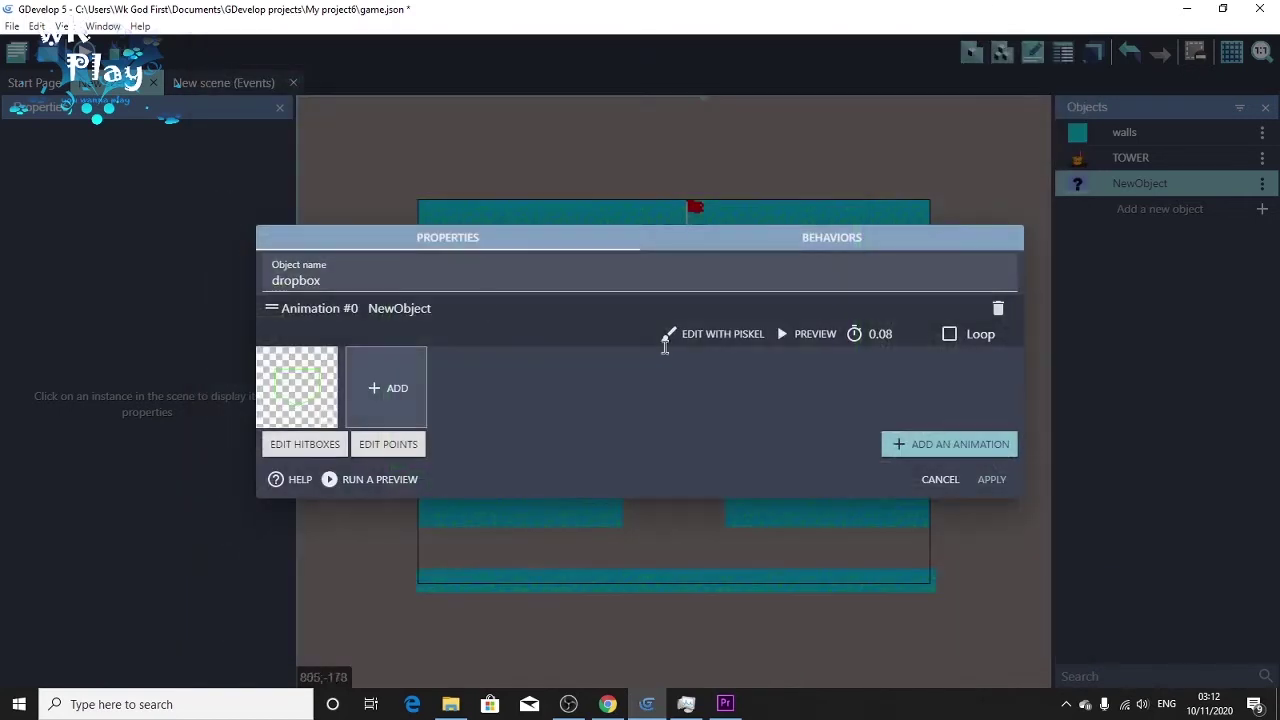
Step: Apply the dropbox object, then place a test instance on the left wall and delete it
click(991, 479)
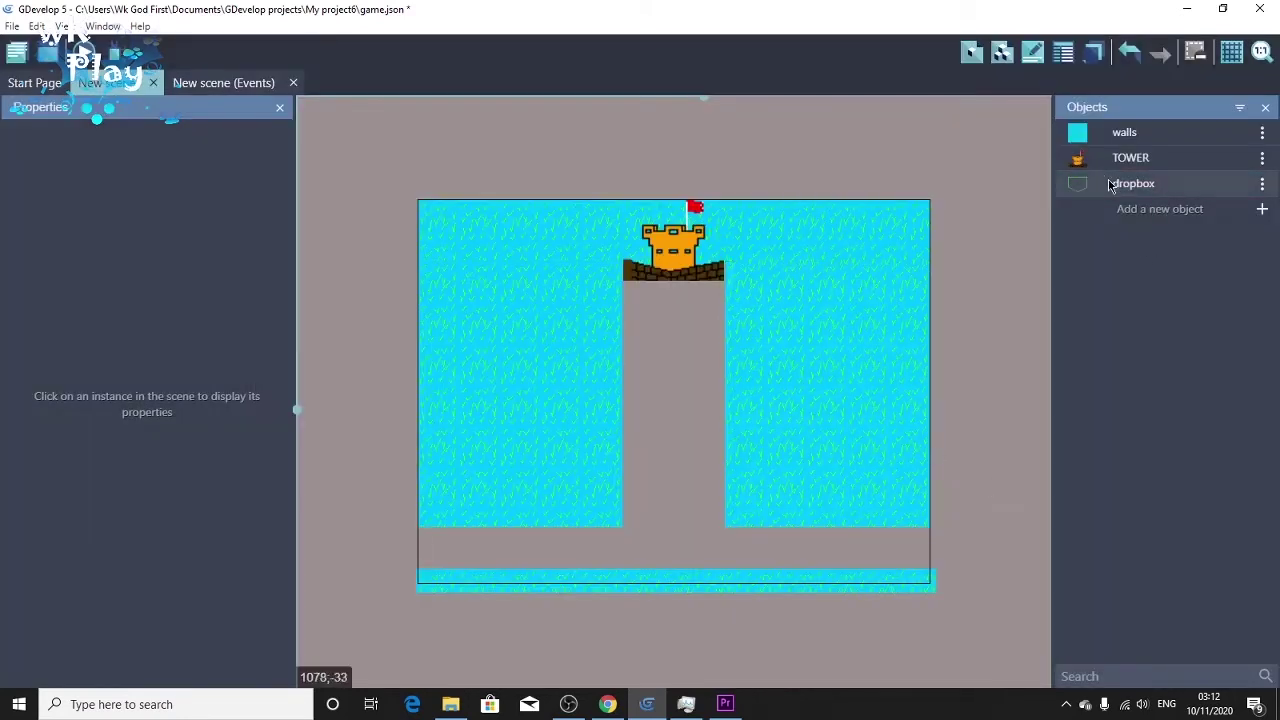
drag(1110, 183, 566, 322)
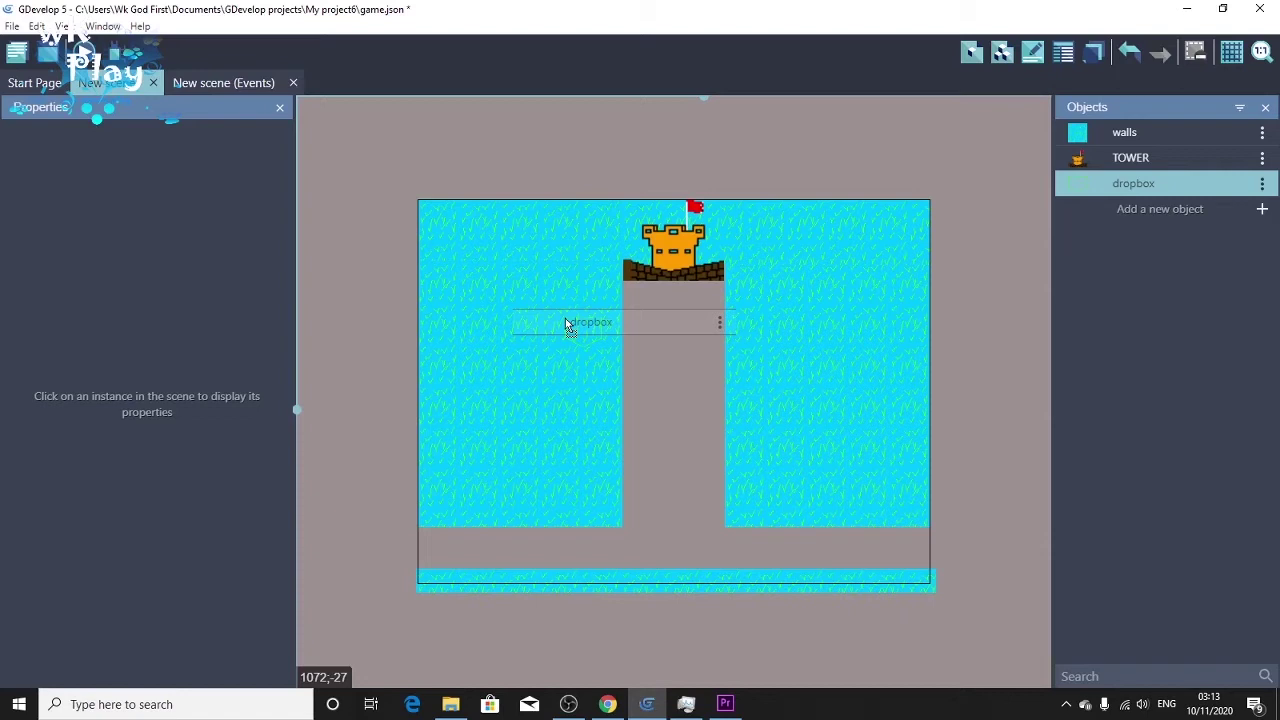
drag(565, 318, 565, 318)
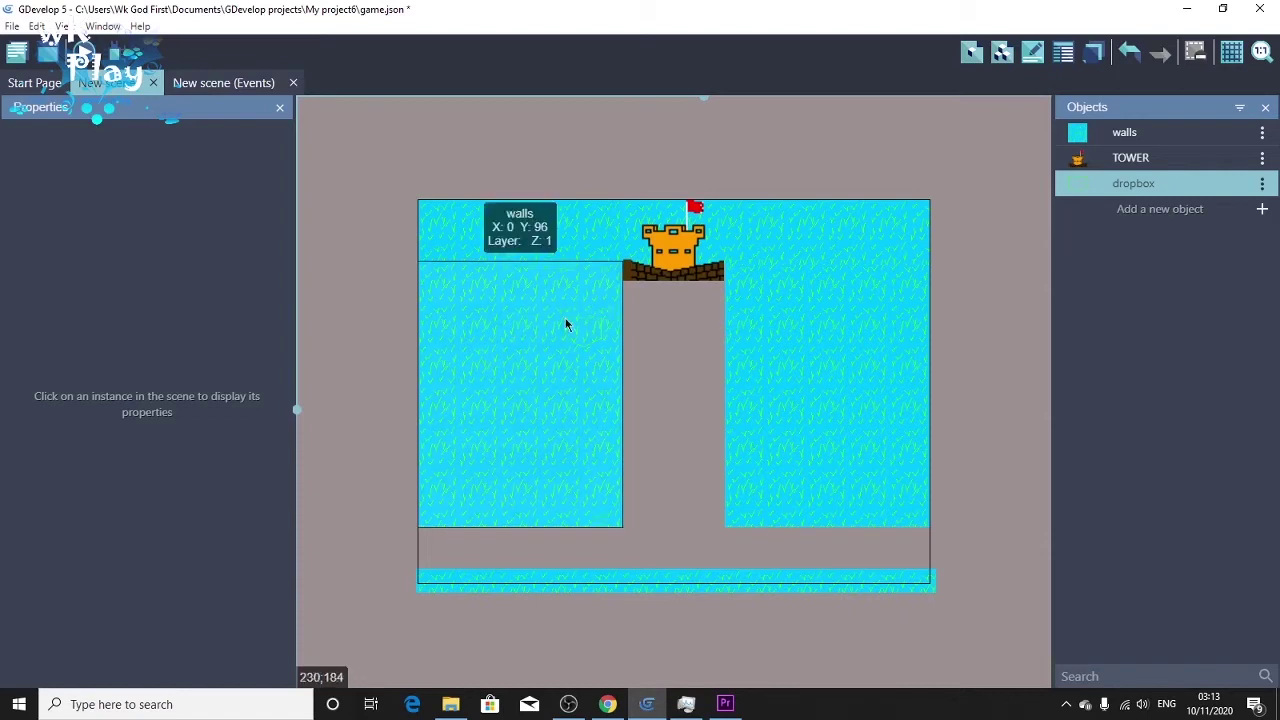
click(578, 344)
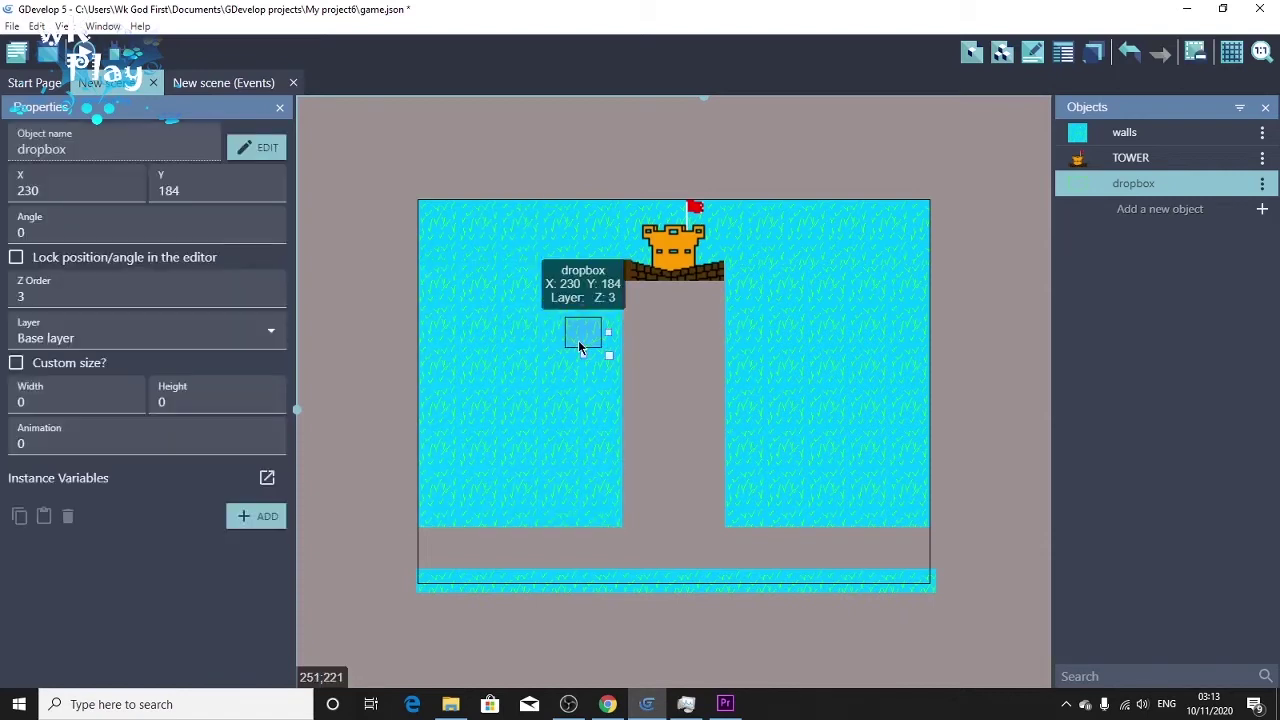
key(Delete)
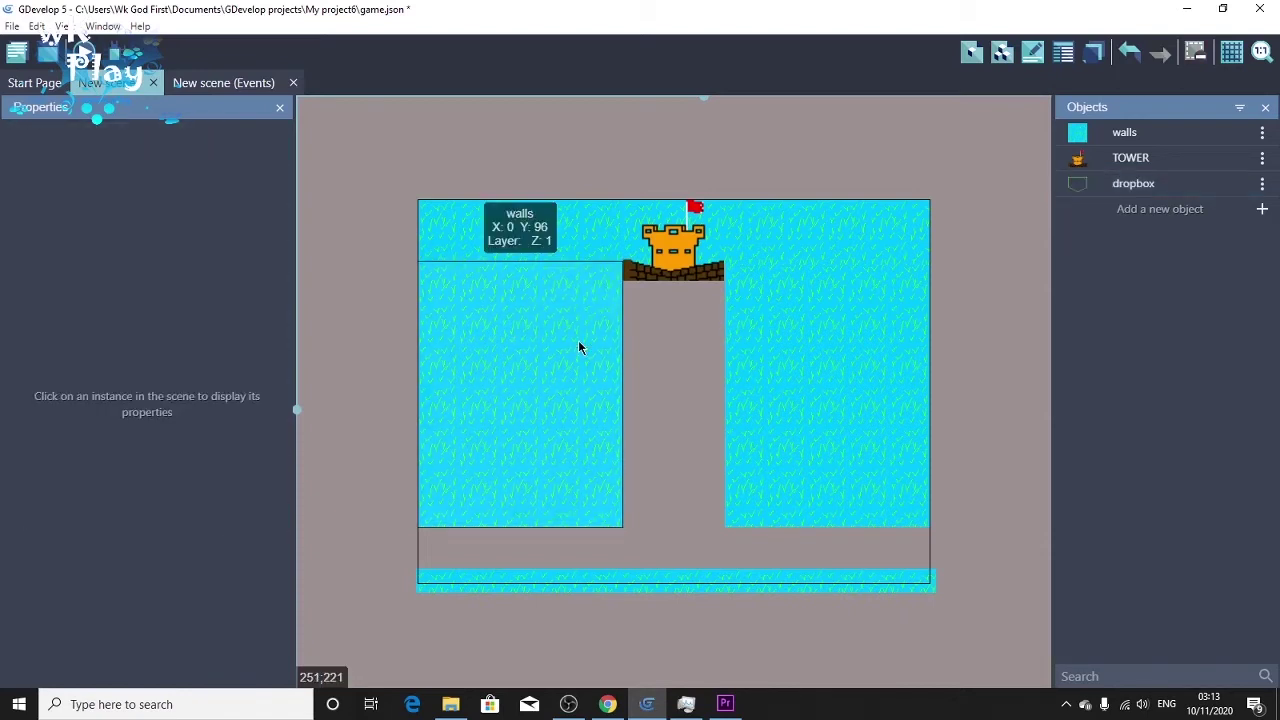
Step: Reopen the dropbox sprite in the pixel editor to recolour it
click(1262, 184)
click(1115, 182)
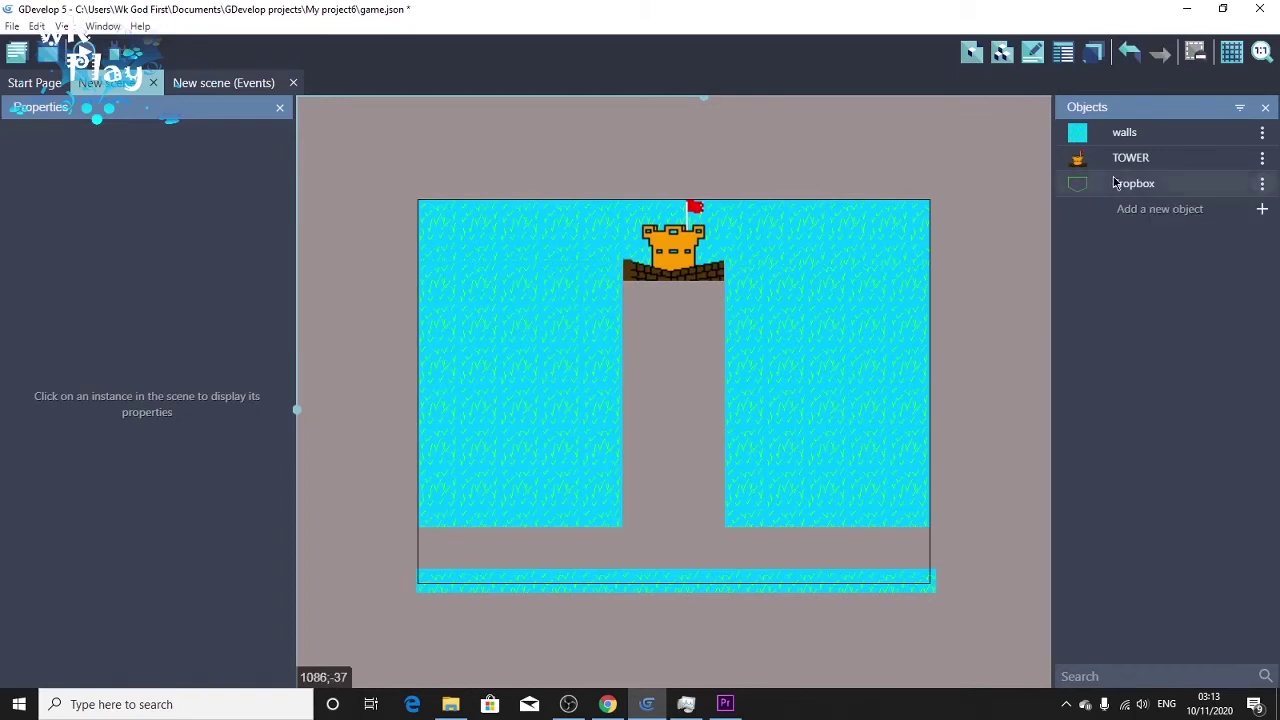
click(702, 336)
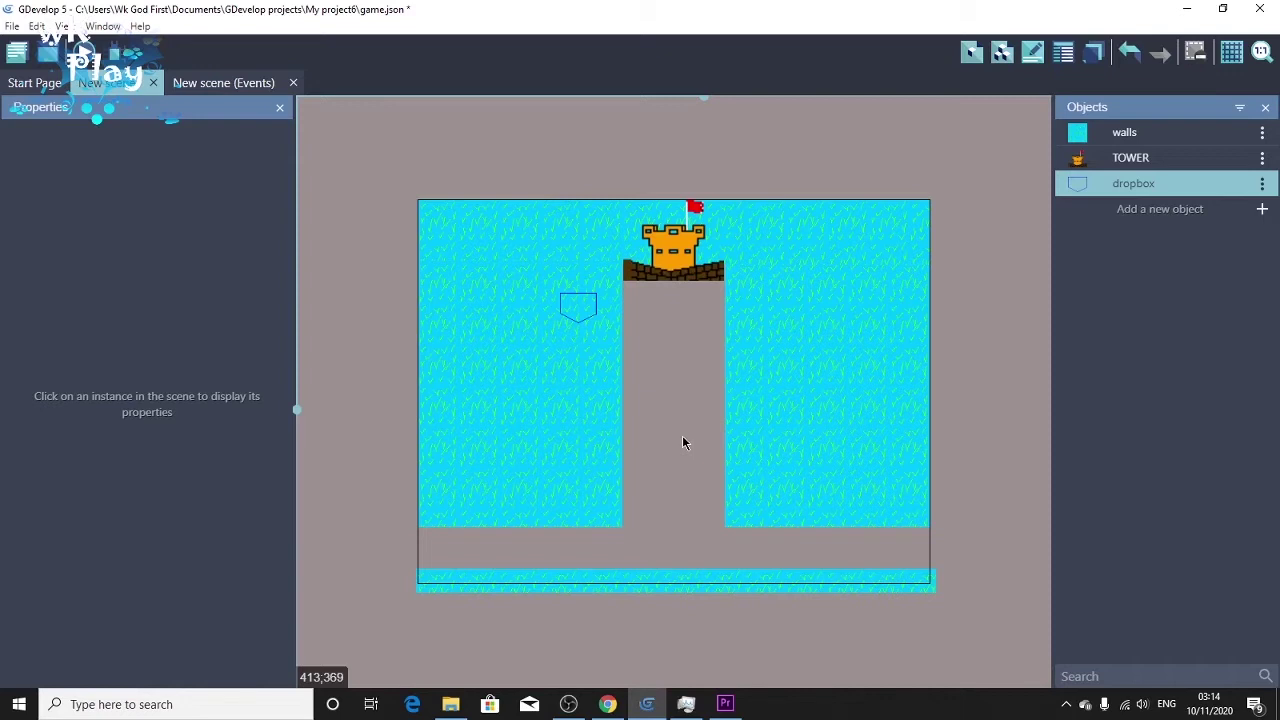
Step: Create a new sprite object named enemy
click(1262, 209)
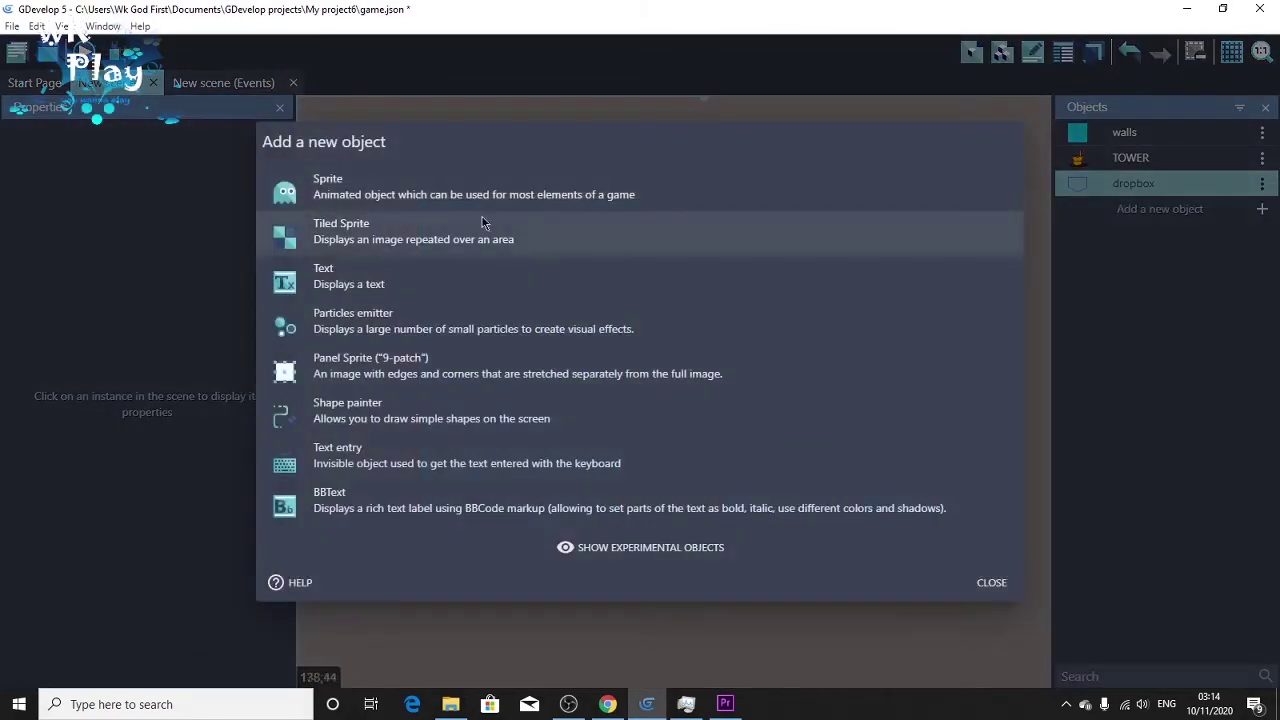
click(469, 198)
click(392, 331)
key(BackSpace)
key(BackSpace)
key(BackSpace)
key(BackSpace)
key(BackSpace)
key(BackSpace)
key(BackSpace)
key(BackSpace)
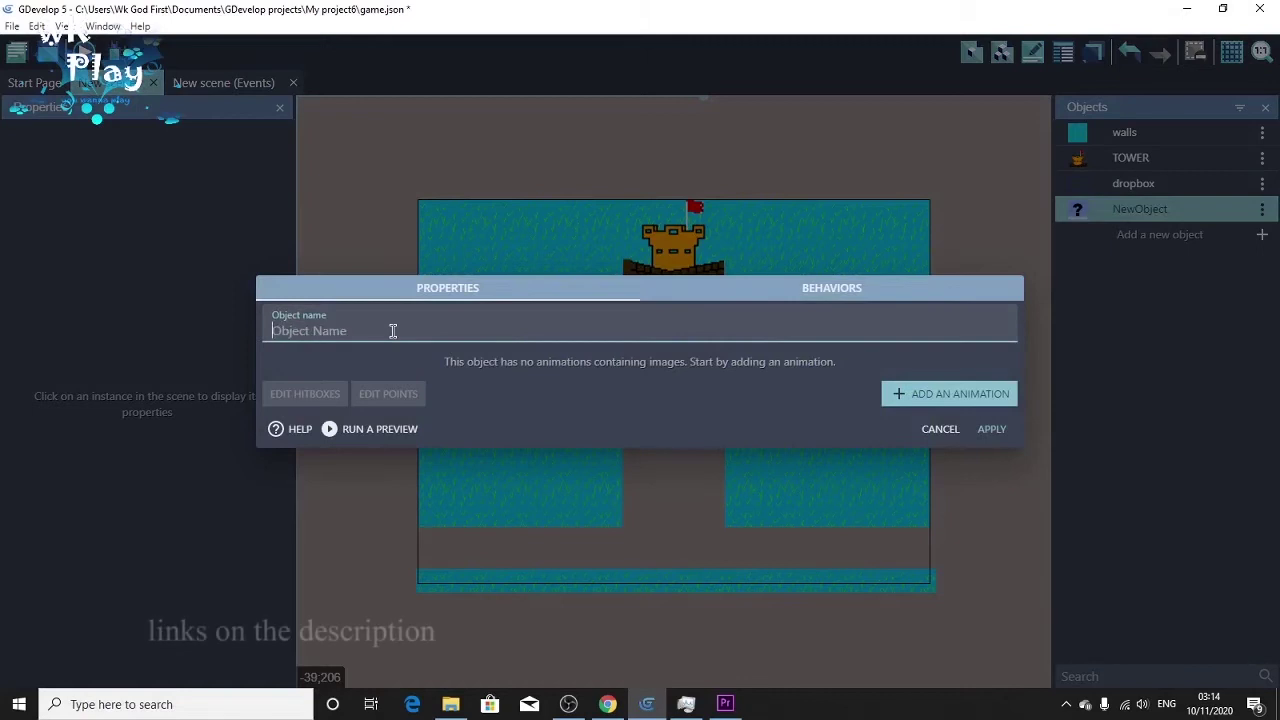
text(enemy)
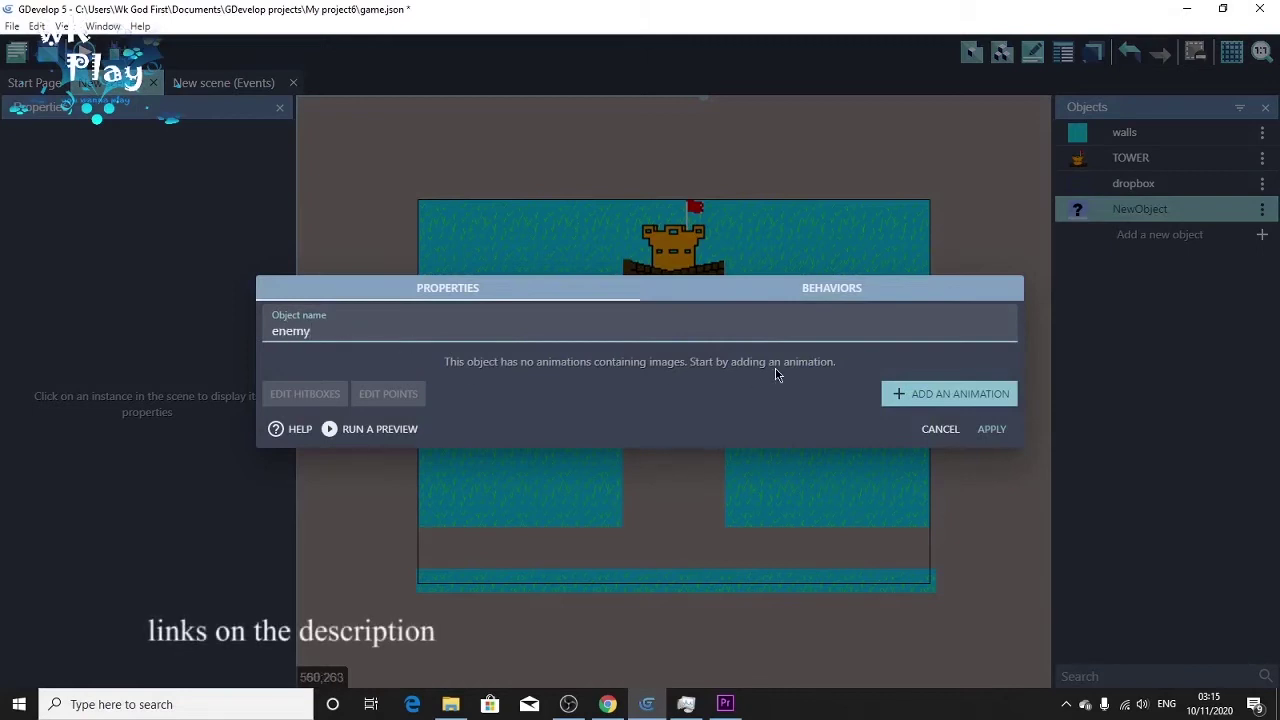
Step: Give enemy an animation with Redbug-1-0 and Redbug-2-0 frames copied into the project
click(928, 396)
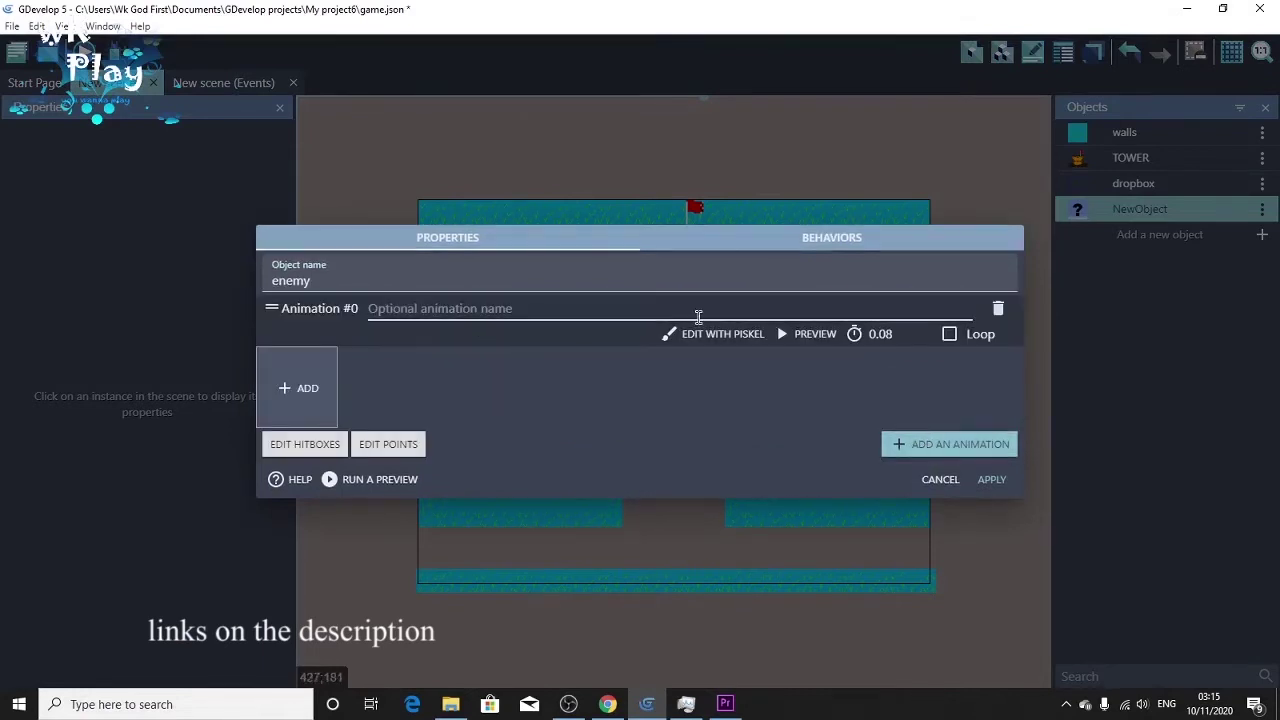
click(308, 394)
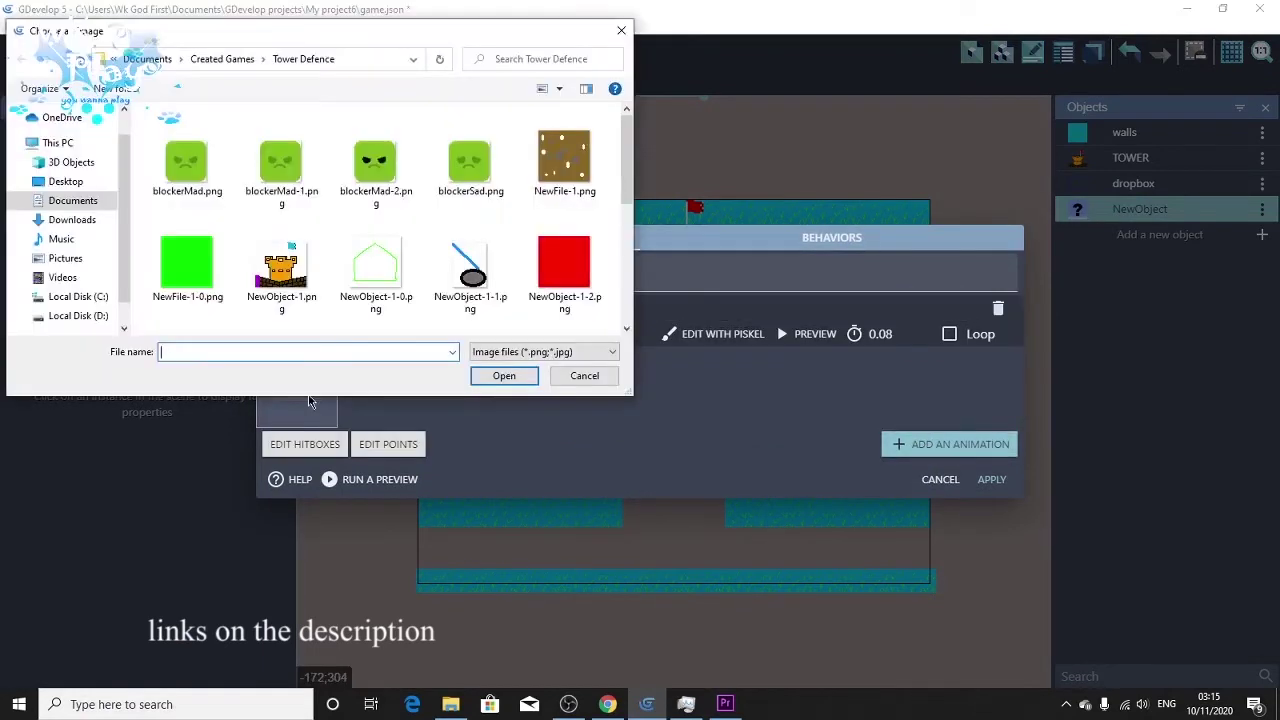
scroll(560, 250, down, 3)
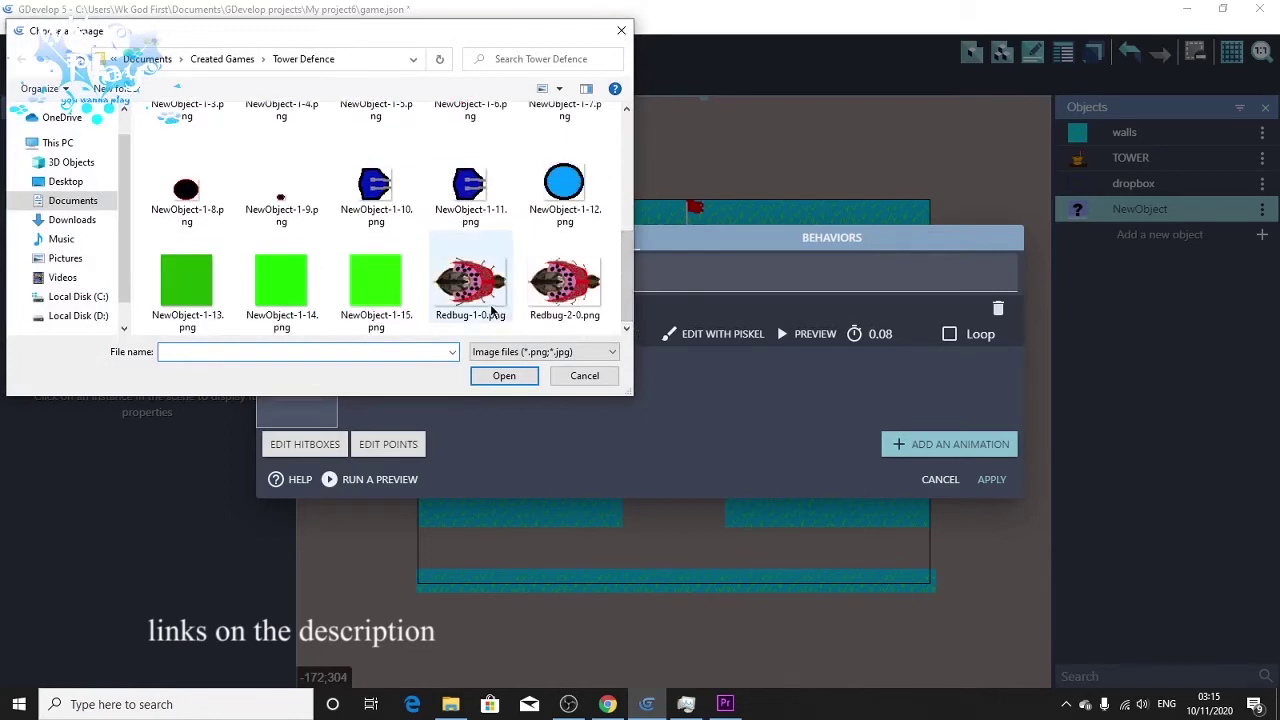
click(490, 300)
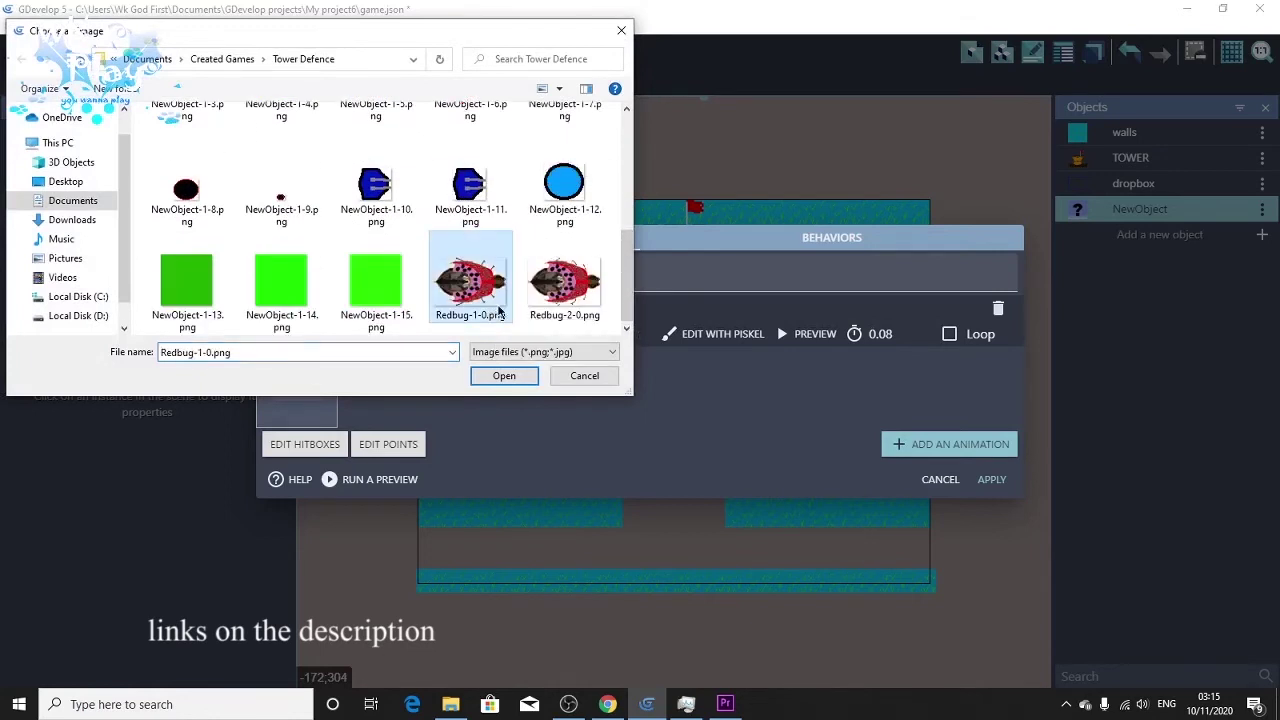
ctrl+click(578, 290)
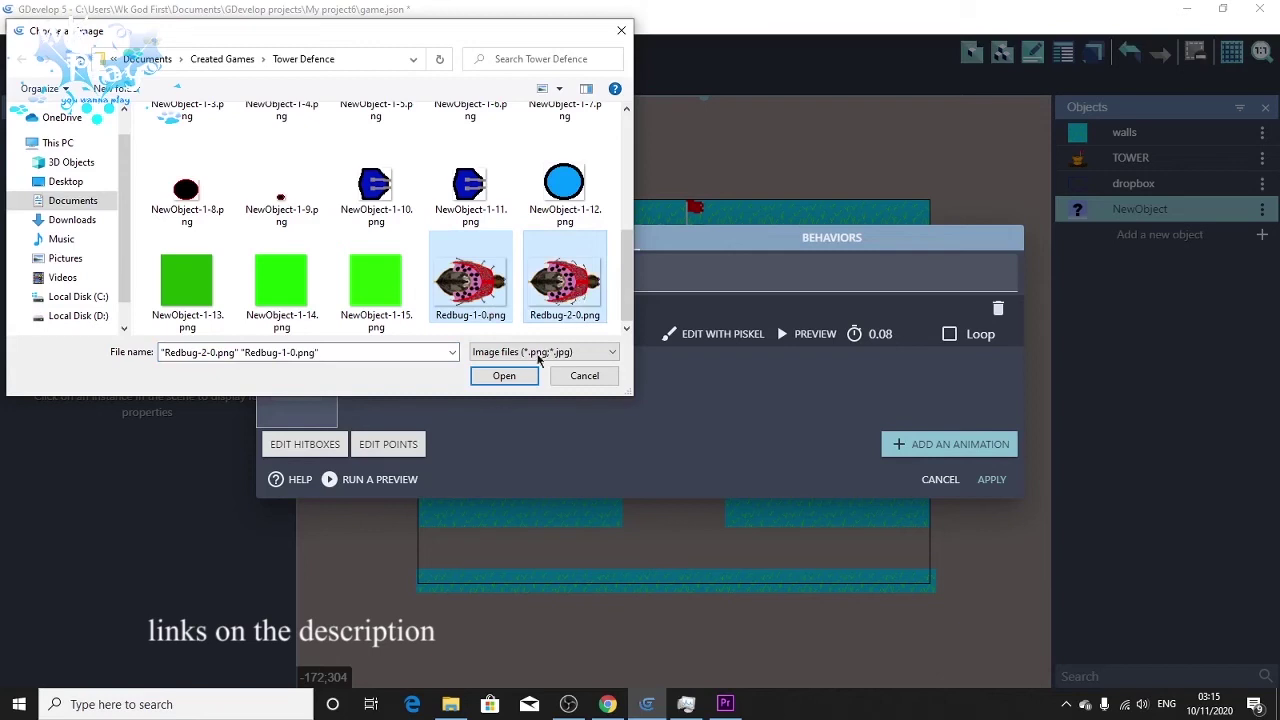
click(504, 380)
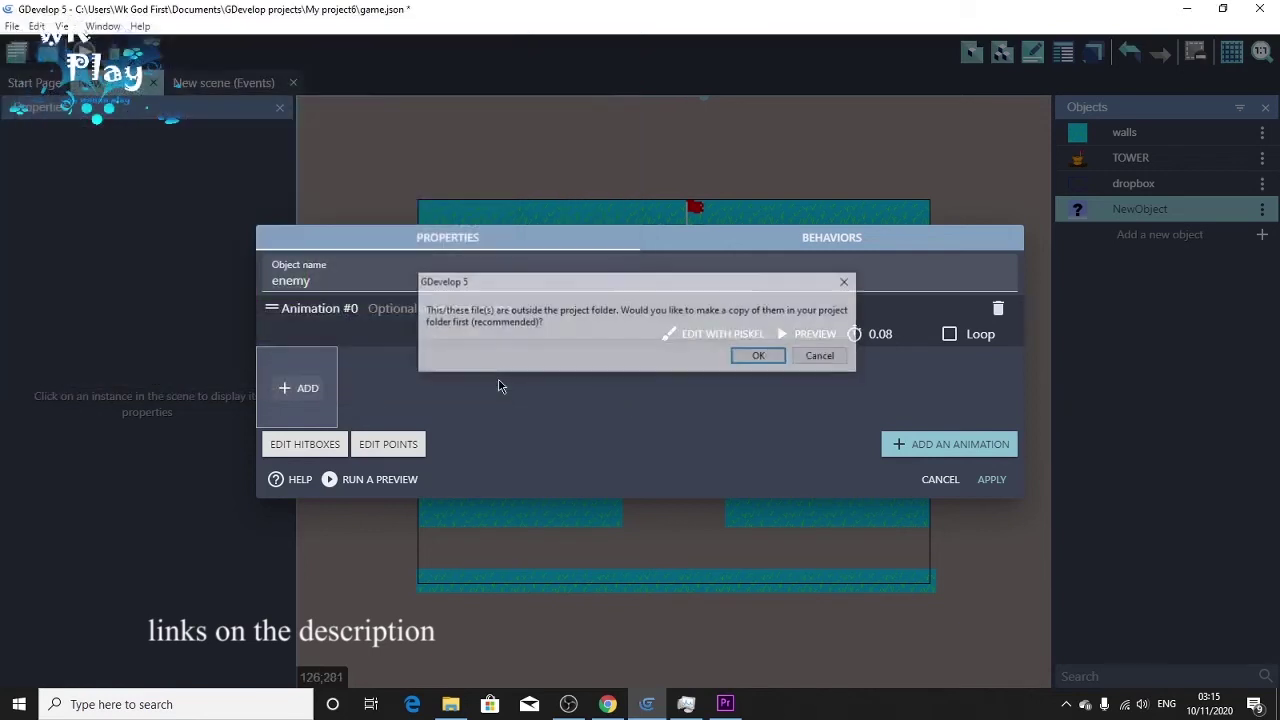
click(762, 358)
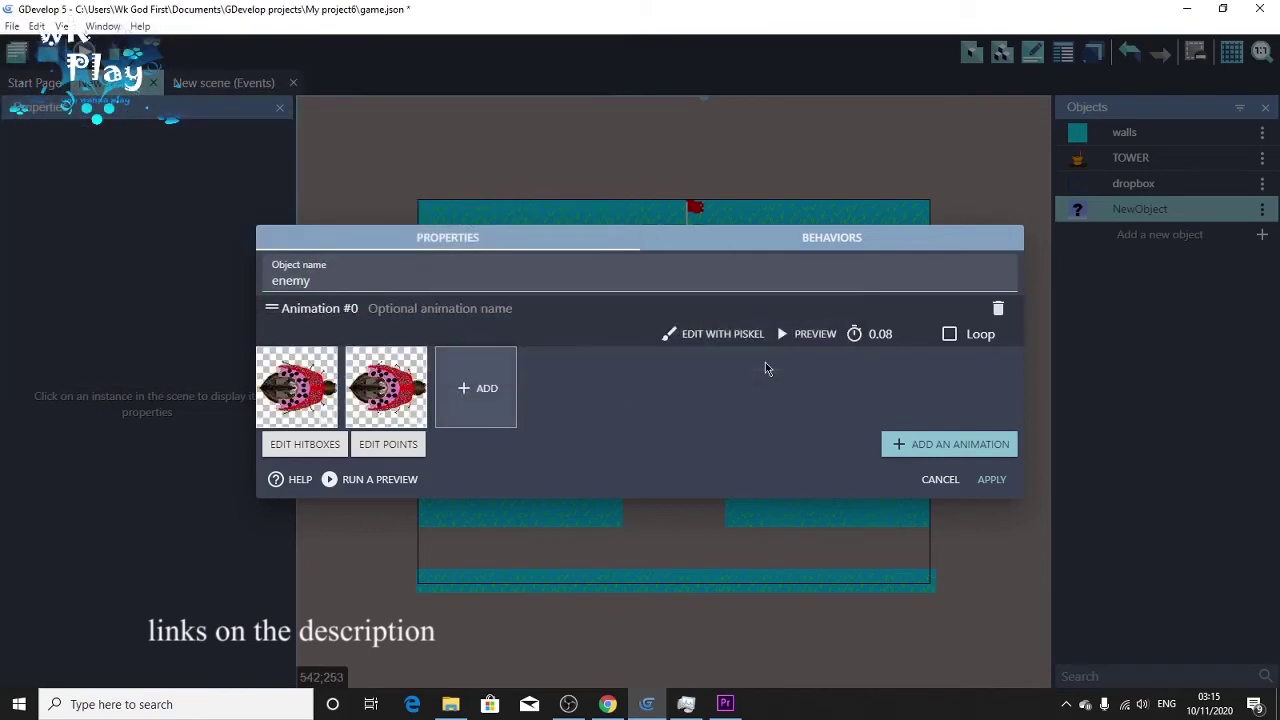
click(991, 480)
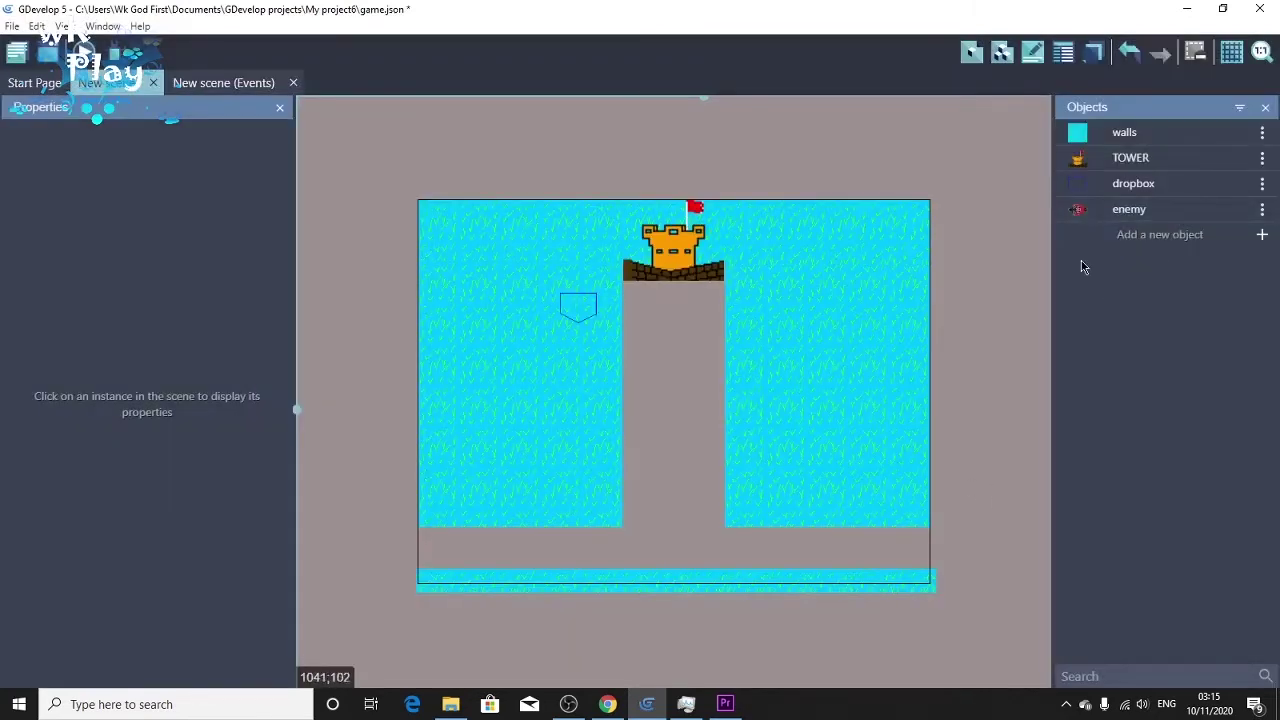